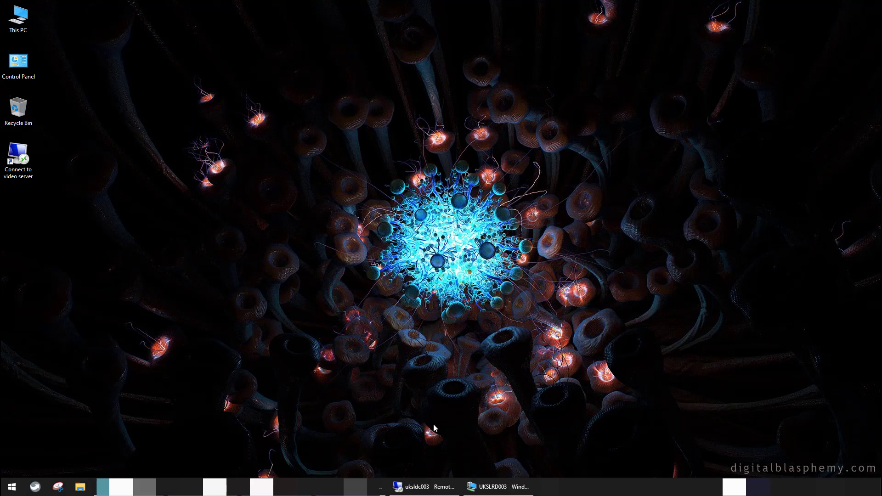
Sign in to the server VM with the admin account and its password
click(487, 486)
click(172, 65)
key(Tab)
text(*************)
key(Return)
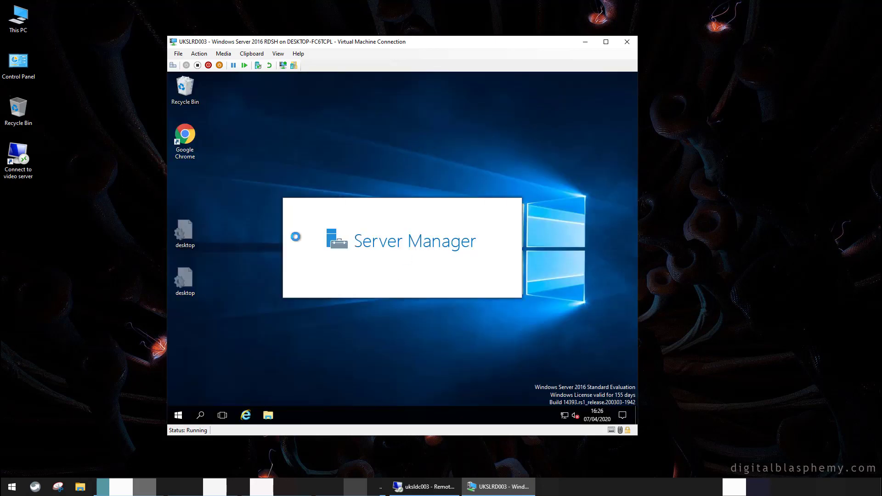
Check in Programs and Features (appwiz.cpl) that FSLogix Apps 2.9.7237 is installed, then close it
right_click(179, 415)
click(200, 370)
text(appwiz.cpl)
key(Return)
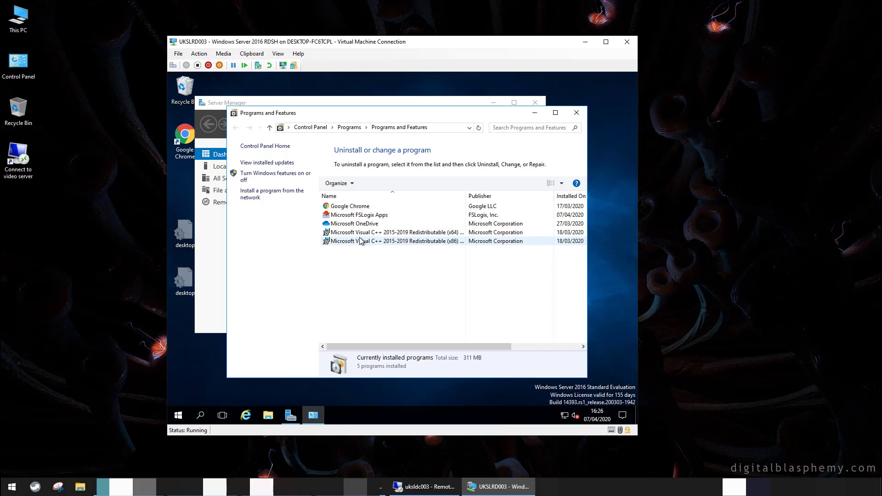
click(376, 215)
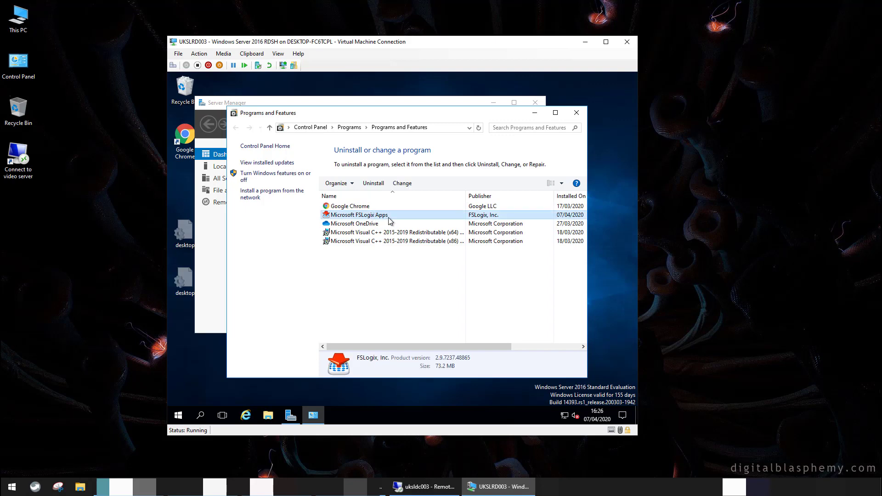
click(575, 113)
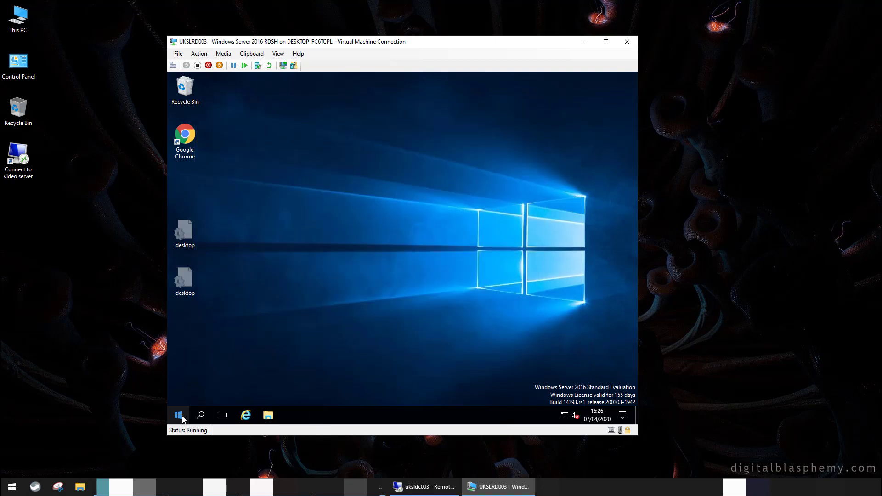
Sign out of the virtual machine from the Start button menu
right_click(178, 414)
mouse_move(248, 389)
click(338, 359)
View the C_ProfileContainersSettings_WorkstationsXenAppServers_0 settings report under the XenApp OU on the domain controller
click(420, 487)
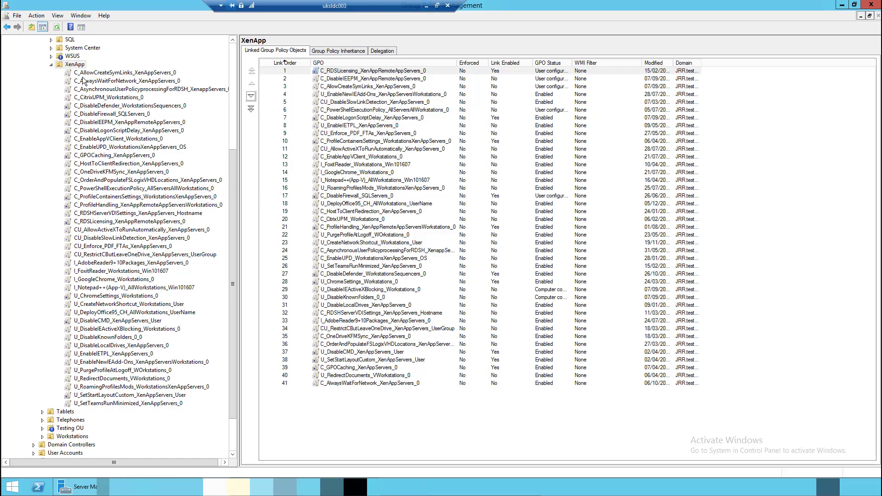
click(75, 64)
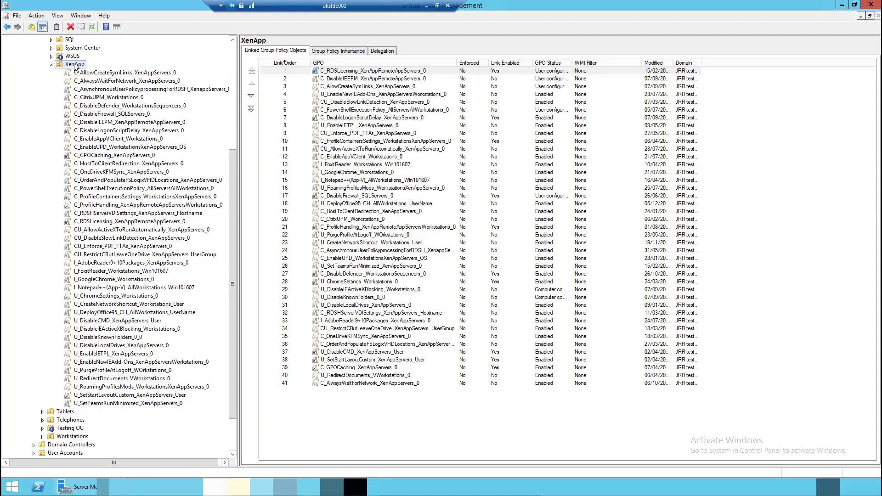
click(112, 198)
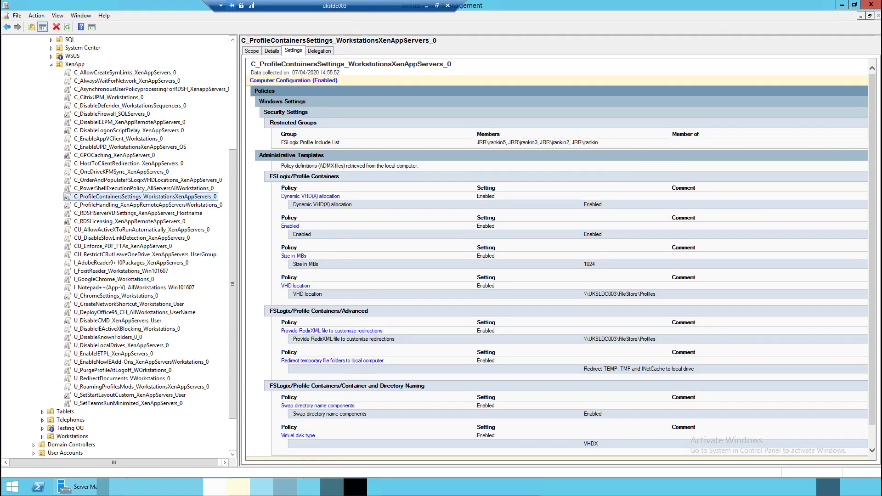
drag(871, 137, 871, 163)
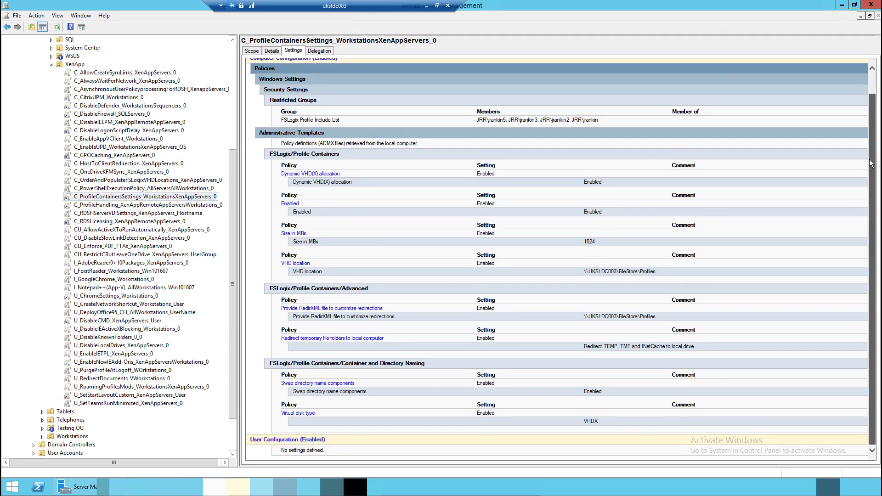
drag(871, 151, 869, 127)
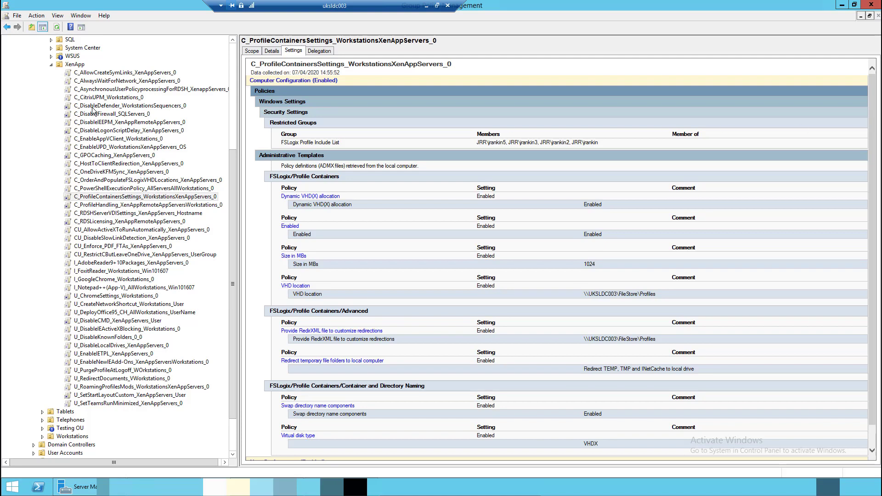
Read the C_GPOCaching_XenAppServers_0 report's Enable Group Policy Caching for Servers explanation, then close it
click(96, 156)
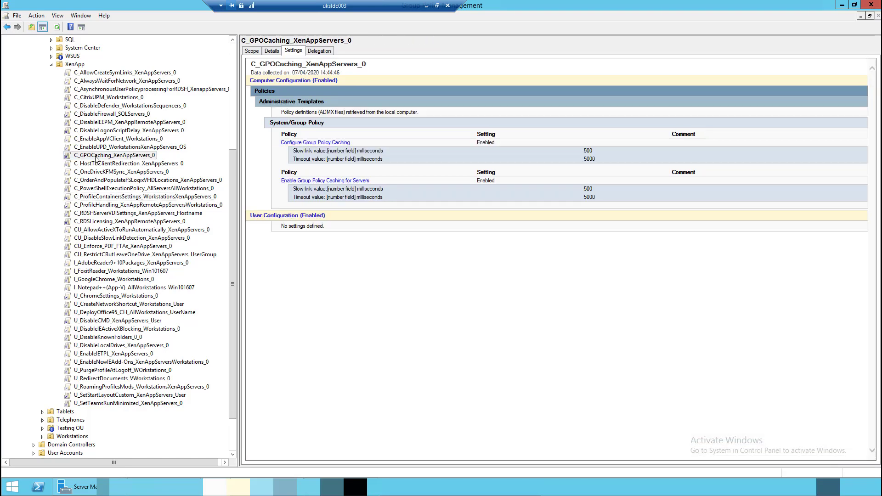
click(341, 181)
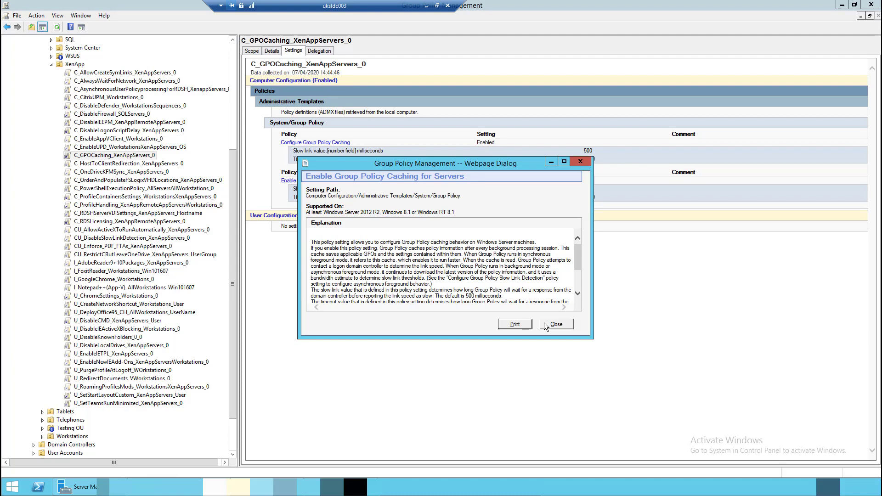
click(545, 324)
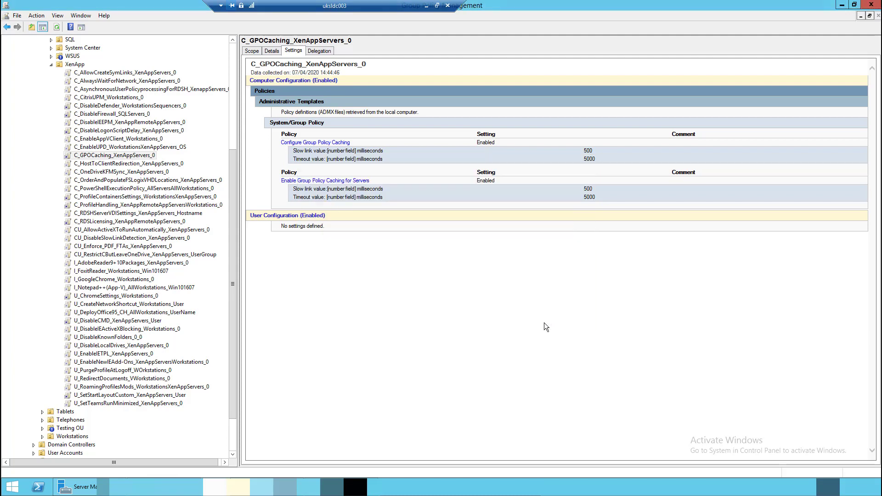
Review U_DisableCMD_XenAppServers_User's command prompt policy, then open U_SetStartLayoutCustom_XenAppServers_User's Start Screen Layout explanation
click(124, 321)
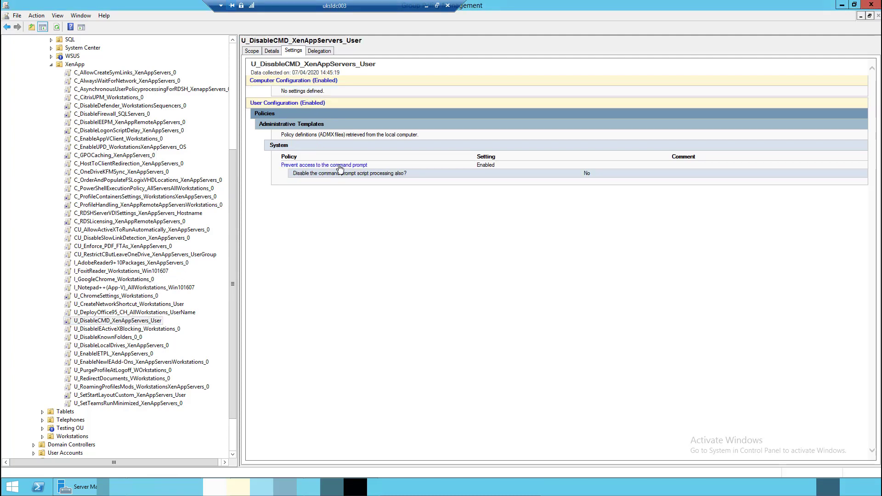
click(339, 165)
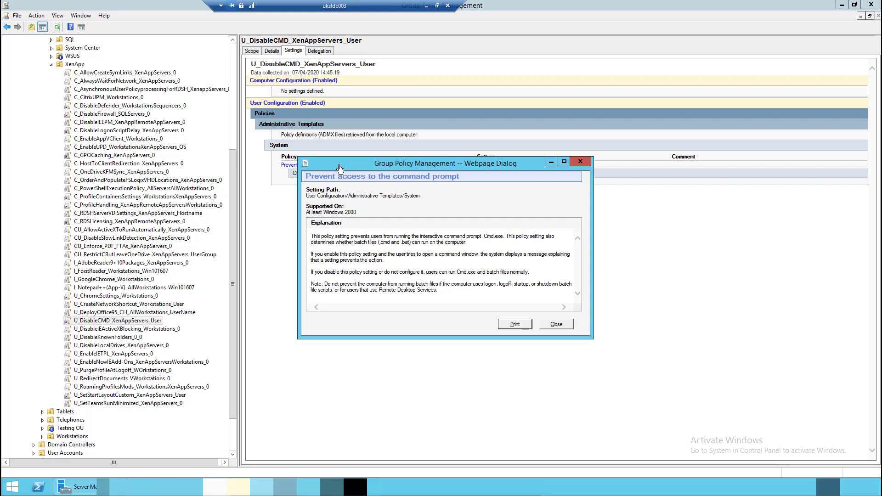
click(555, 324)
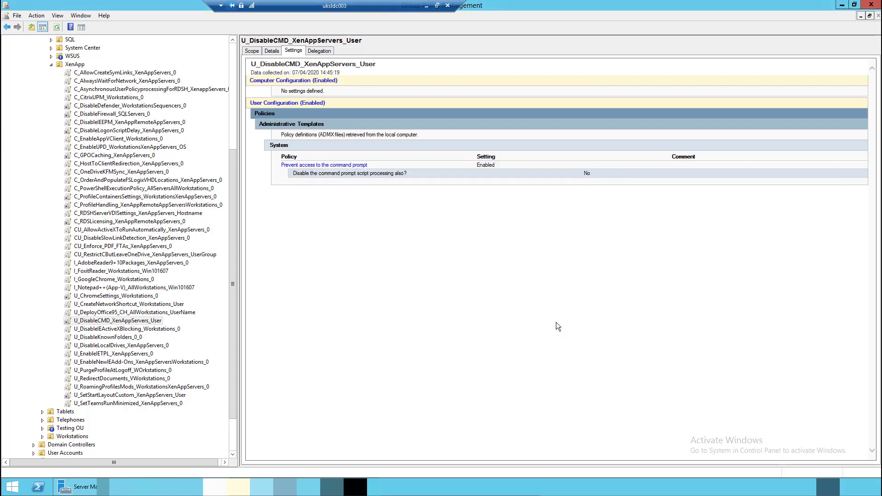
click(131, 396)
click(313, 165)
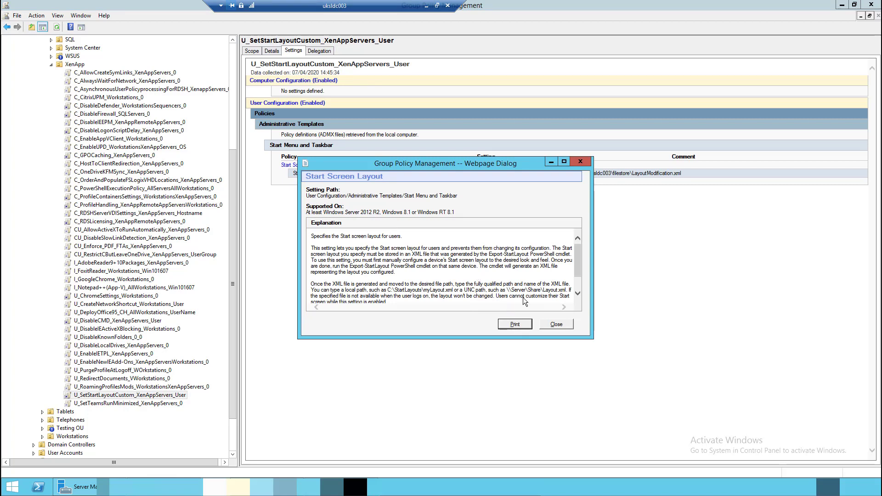
Close the policy explanation and bring up the VM's sign-in screen
click(548, 324)
click(426, 6)
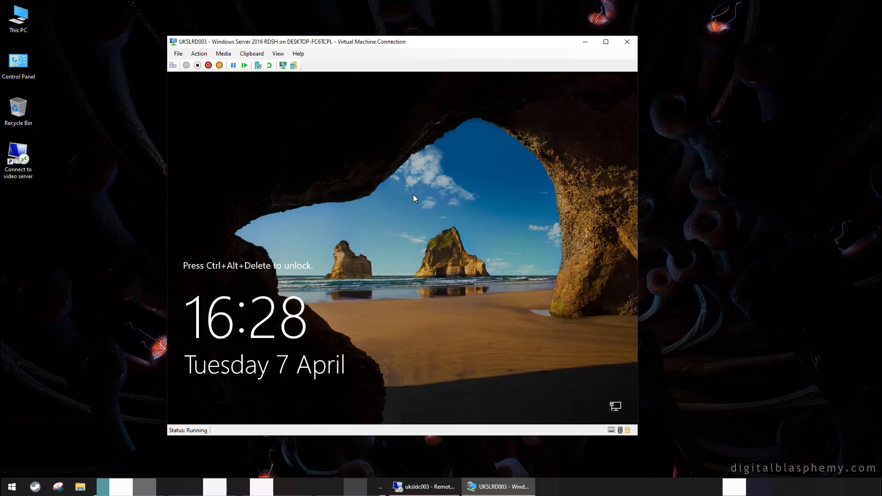
click(171, 66)
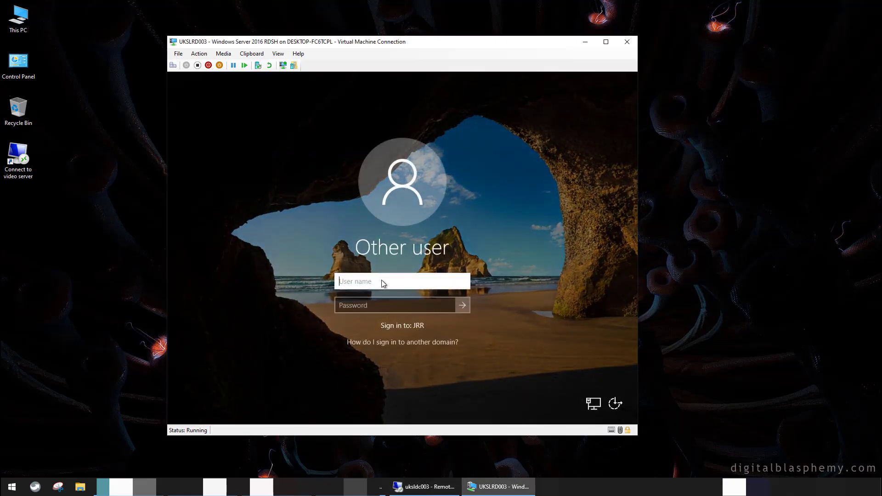
Check the contents of the filestore Profiles folder on the domain controller
click(401, 486)
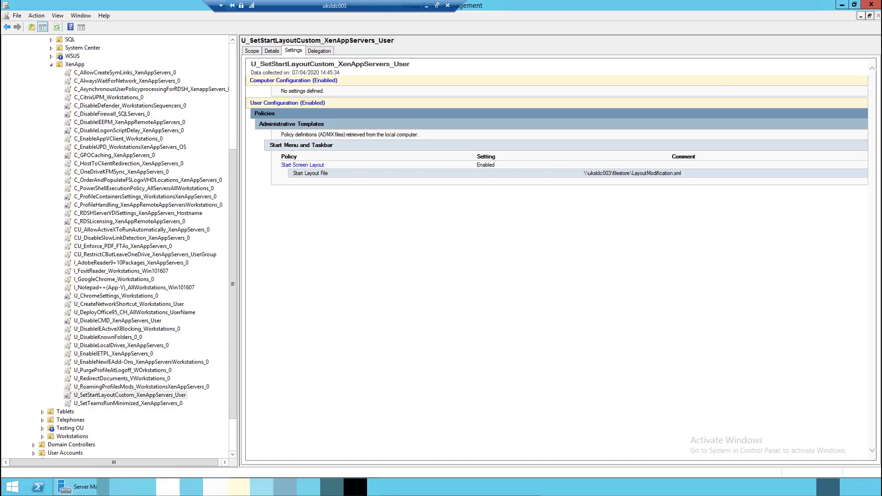
click(310, 247)
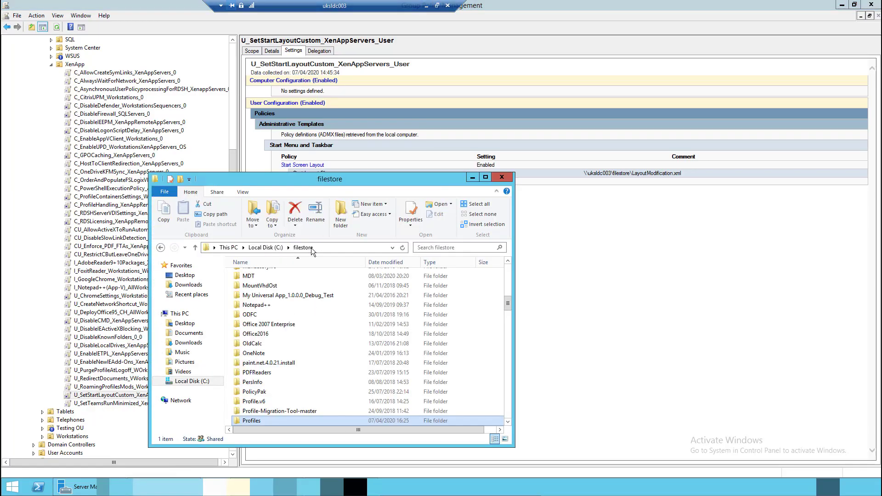
click(472, 177)
click(426, 6)
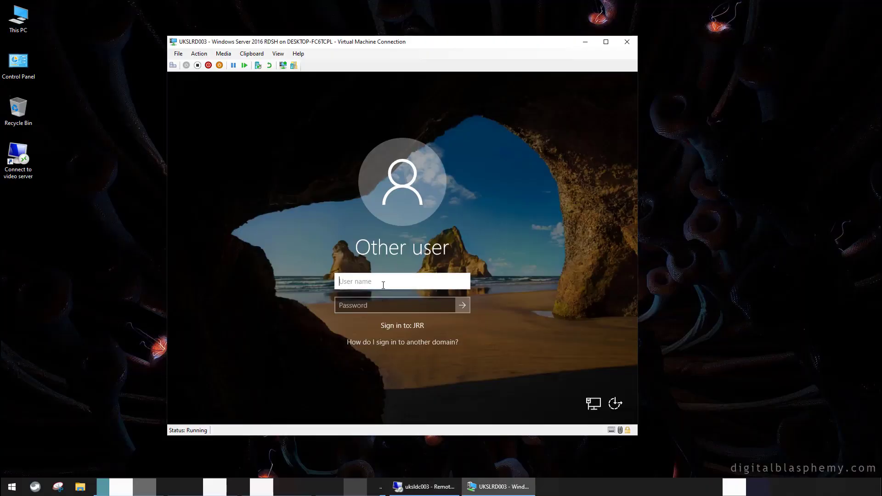
Sign in to the VM with the standard user's name and password for a fresh logon
key(Tab)
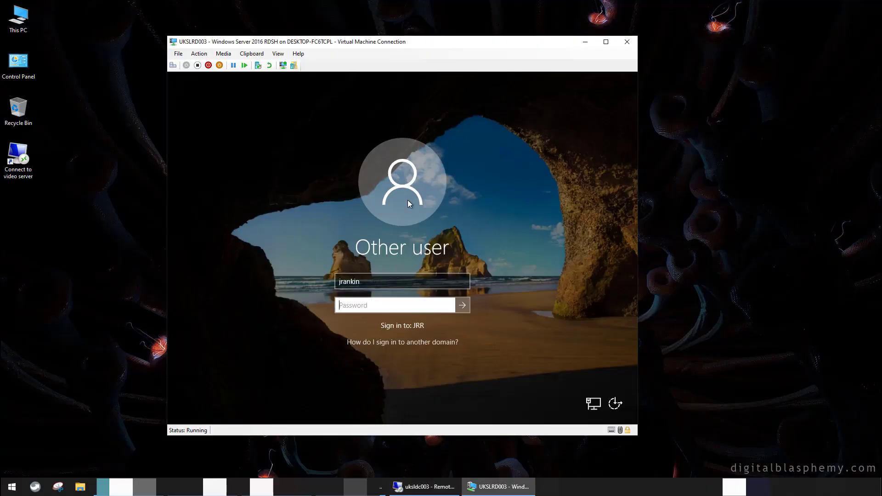
text(••••••••••)
key(Return)
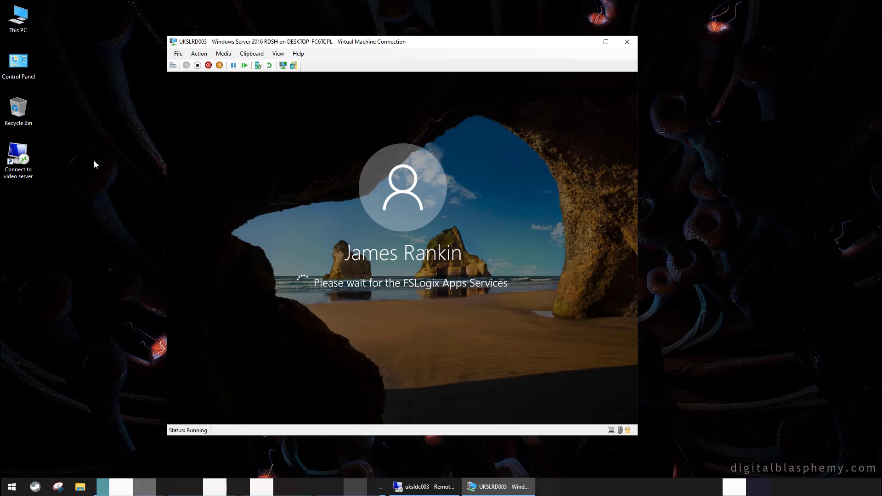
Select the newly created profile folder in filestore\Profiles, then return to the VM
click(425, 465)
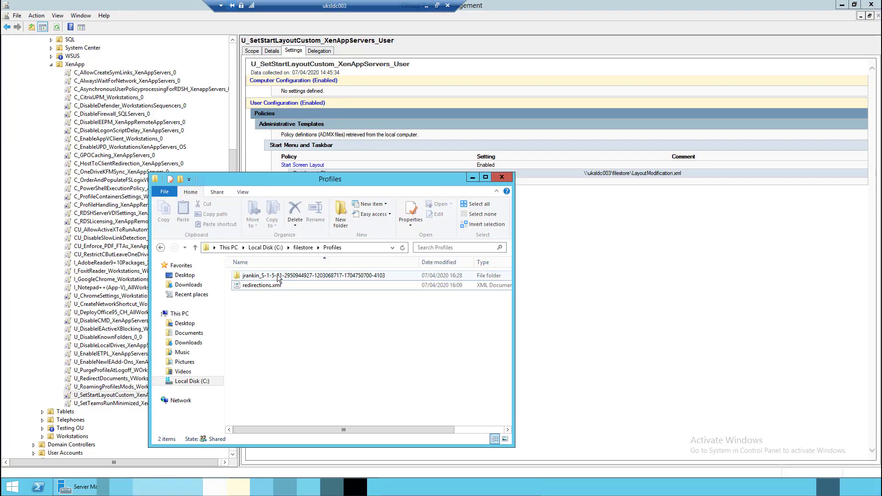
click(277, 275)
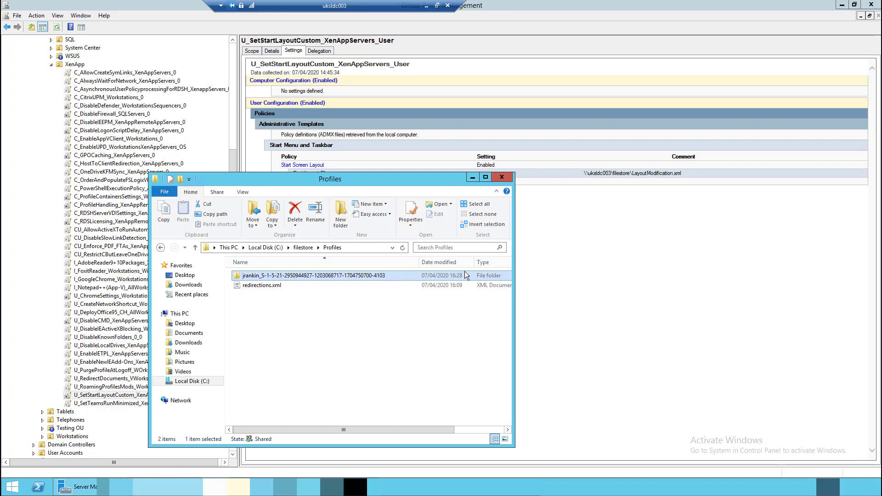
click(426, 6)
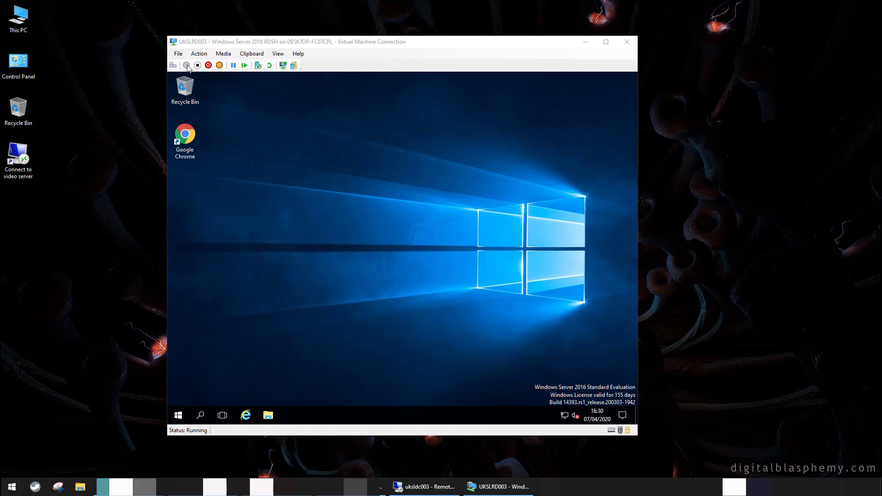
Change the VM desktop background to a solid black colour in Personalization settings
right_click(324, 182)
click(357, 270)
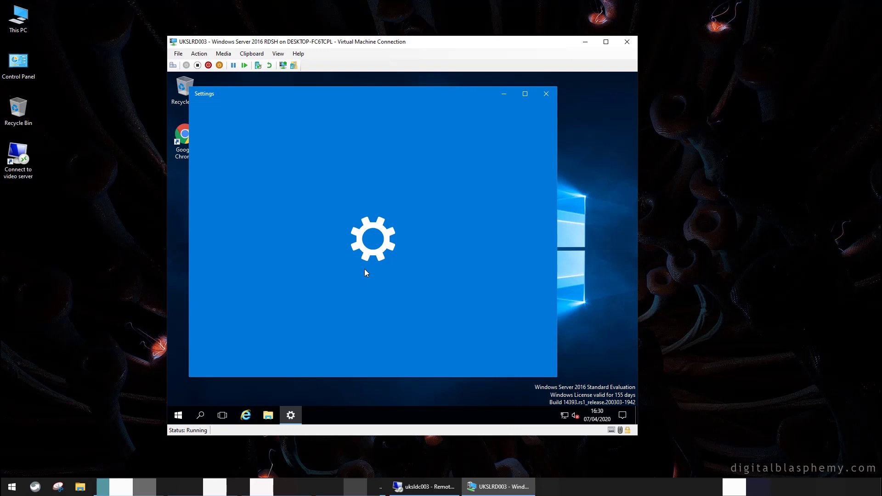
click(468, 296)
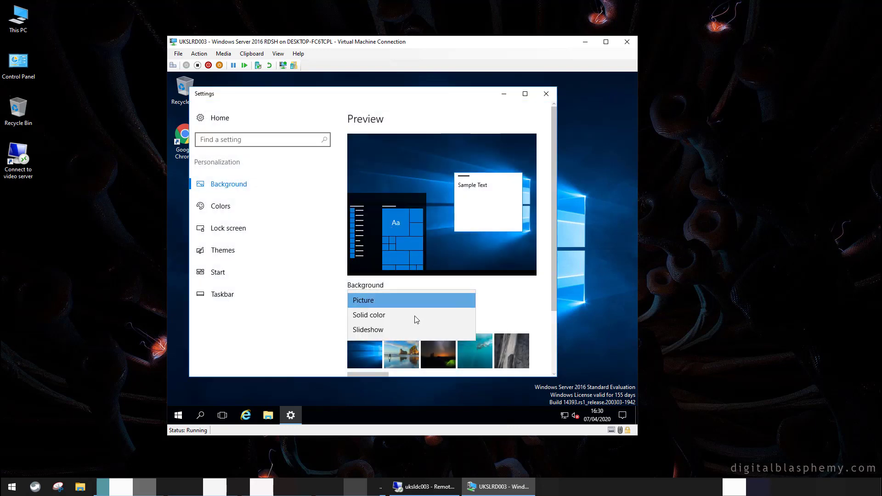
click(399, 318)
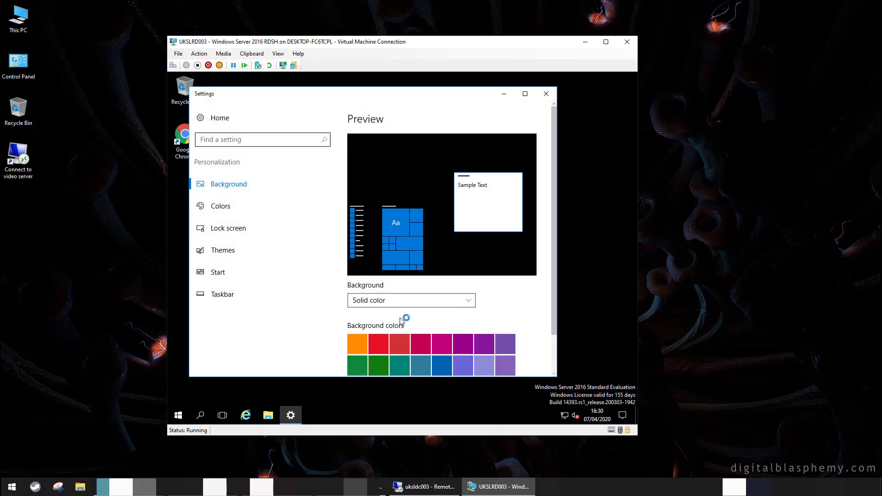
click(546, 94)
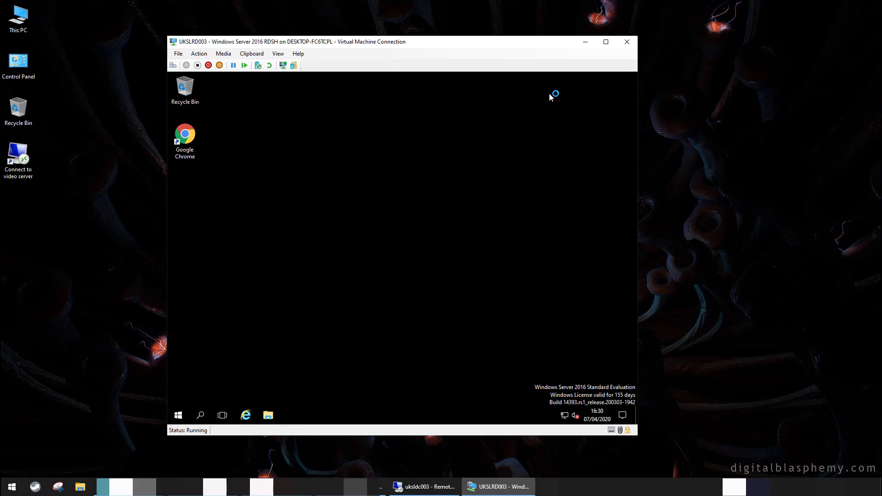
Launch the Command Prompt tile from Mandated shortcuts and close its disabled-by-administrator window
click(176, 420)
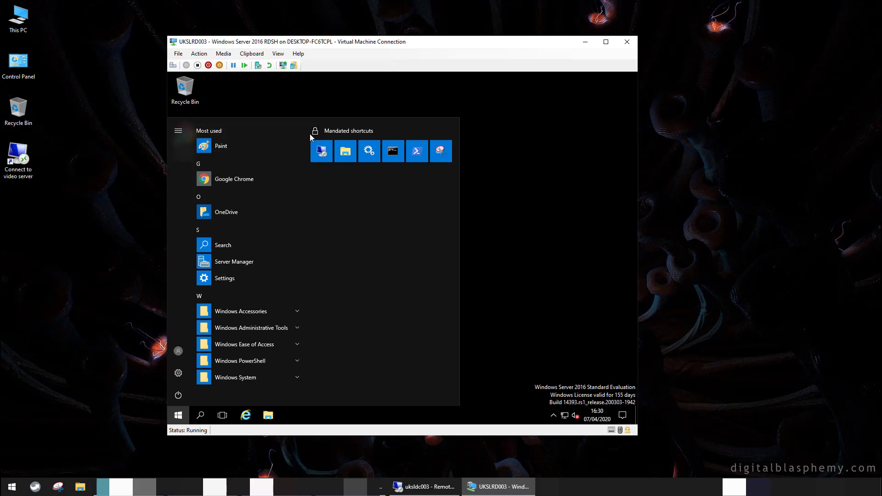
click(393, 151)
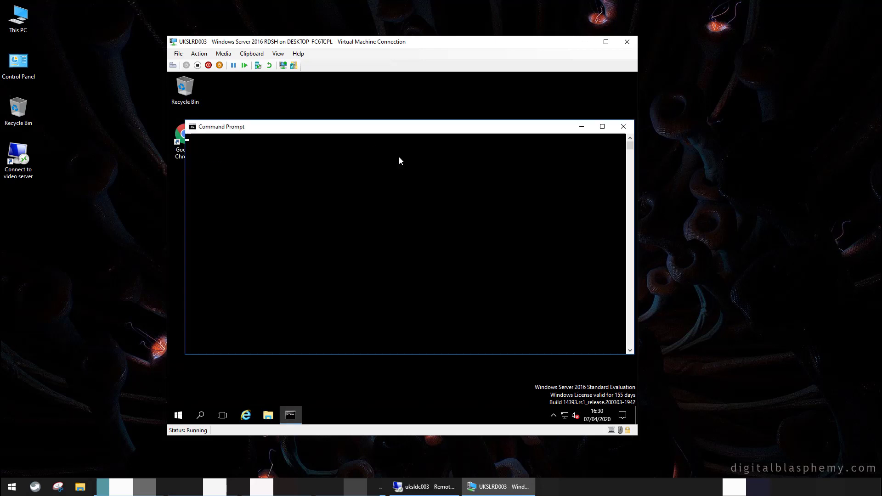
click(620, 128)
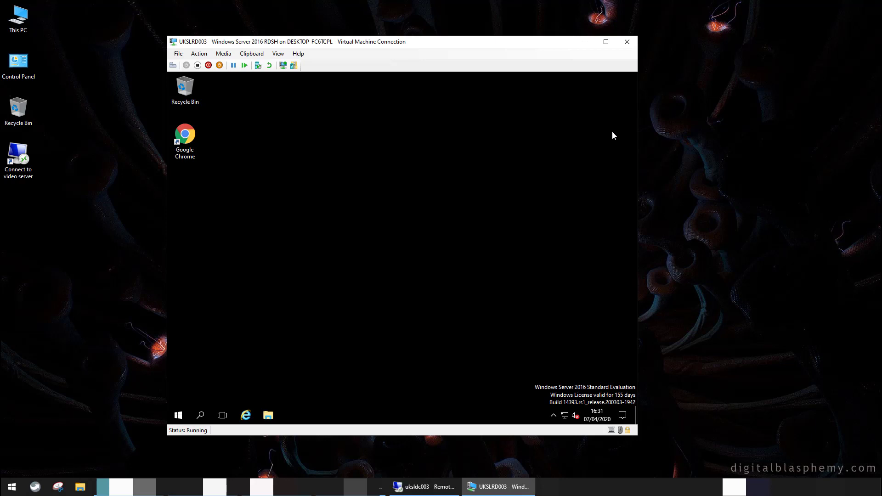
Refresh group policy by running gpupdate from the Run box
right_click(180, 416)
click(206, 371)
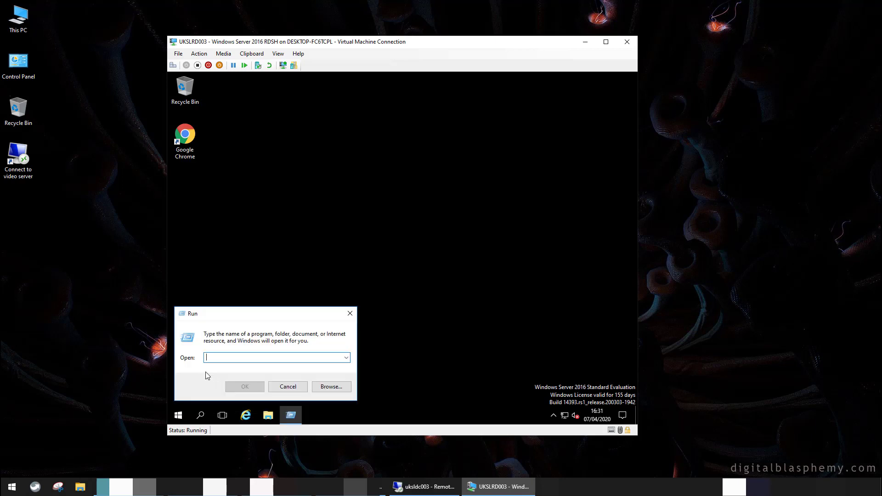
text(gpupdate)
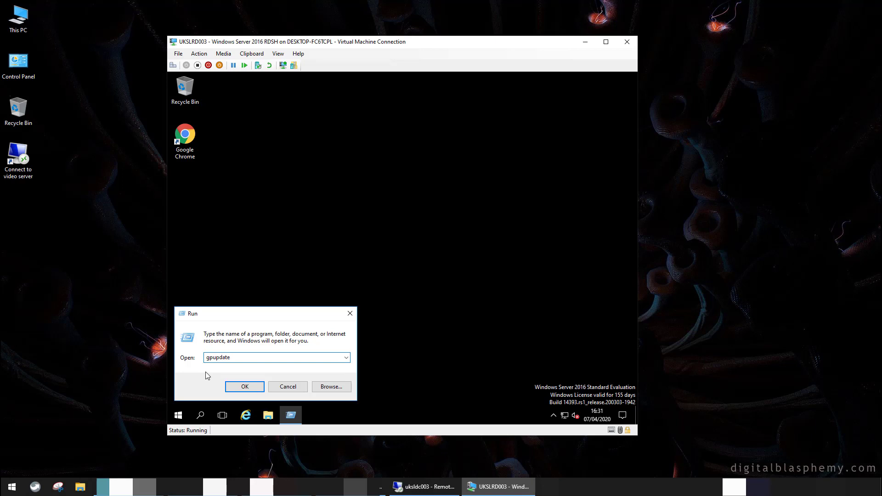
key(Return)
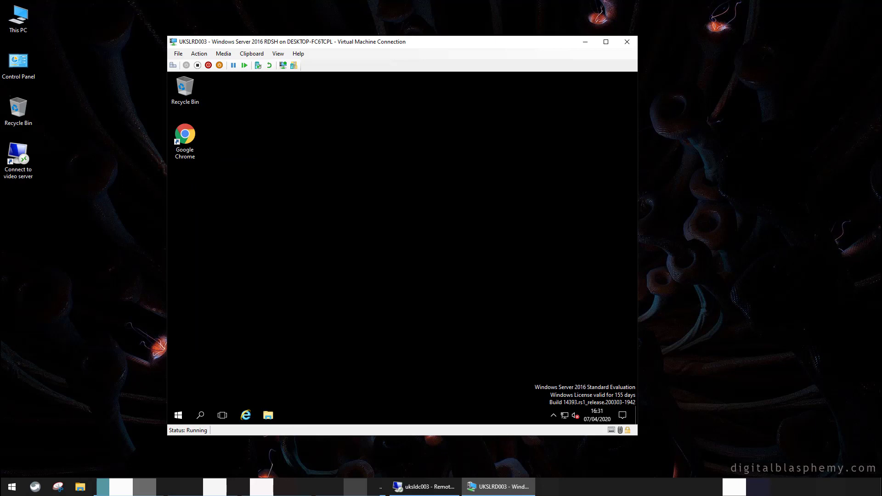
Sign the user out of the VM session
right_click(179, 419)
mouse_move(213, 390)
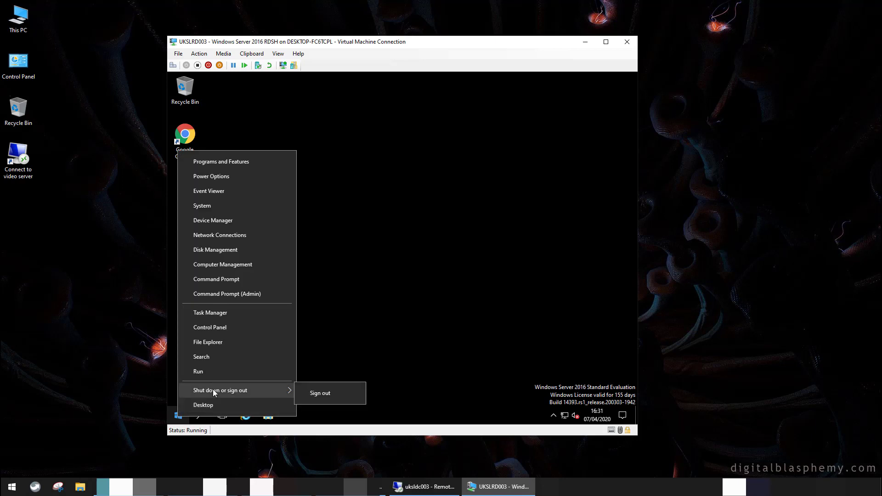
click(326, 393)
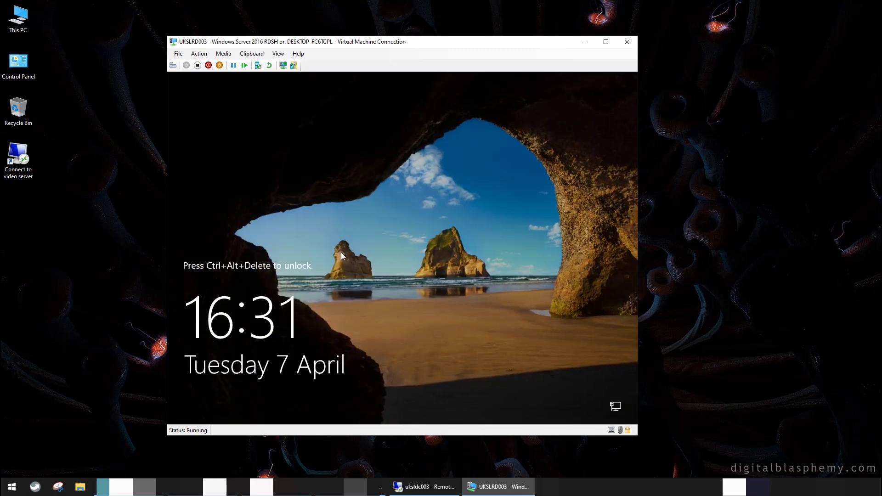
Sign back in with the standard user's name and password and view the Start menu
click(172, 65)
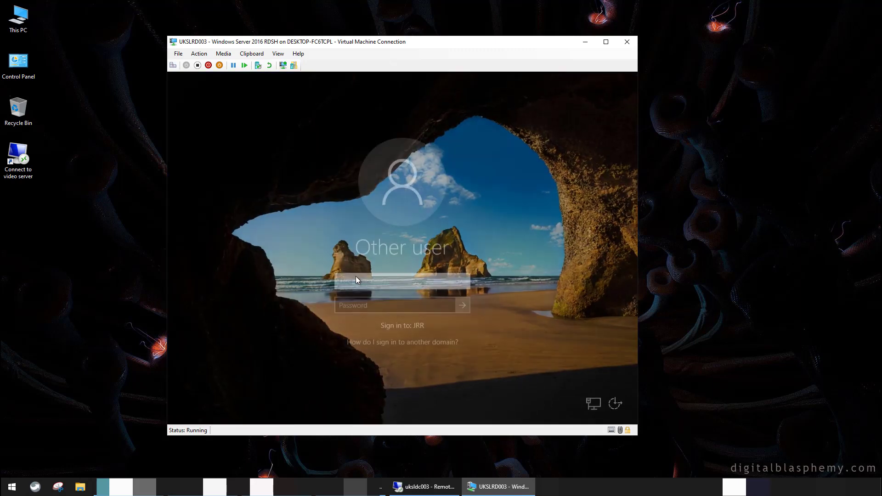
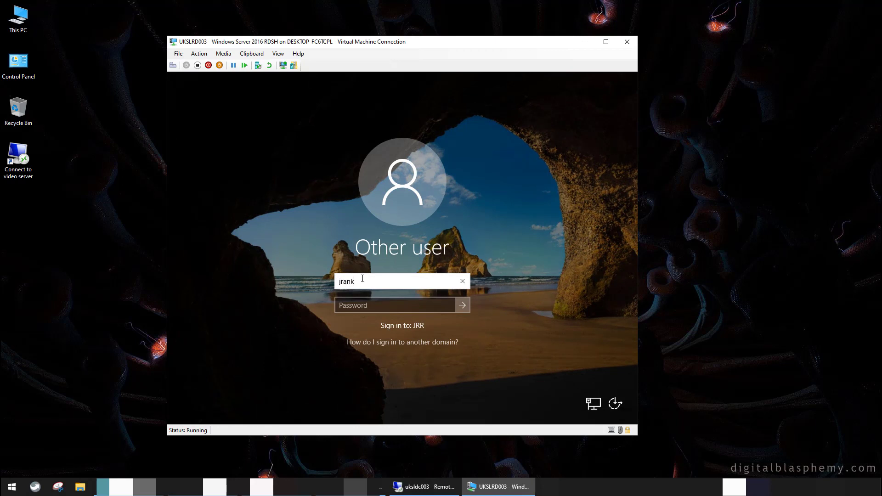
key(Tab)
text(**********)
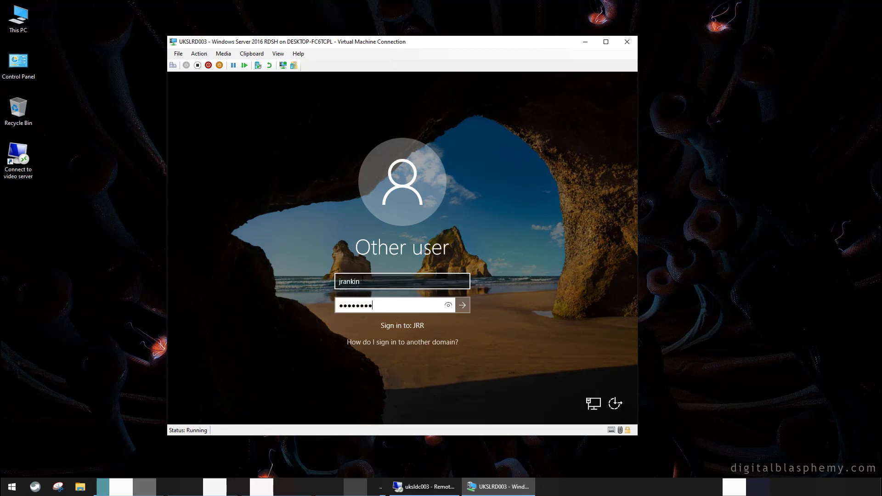
key(Return)
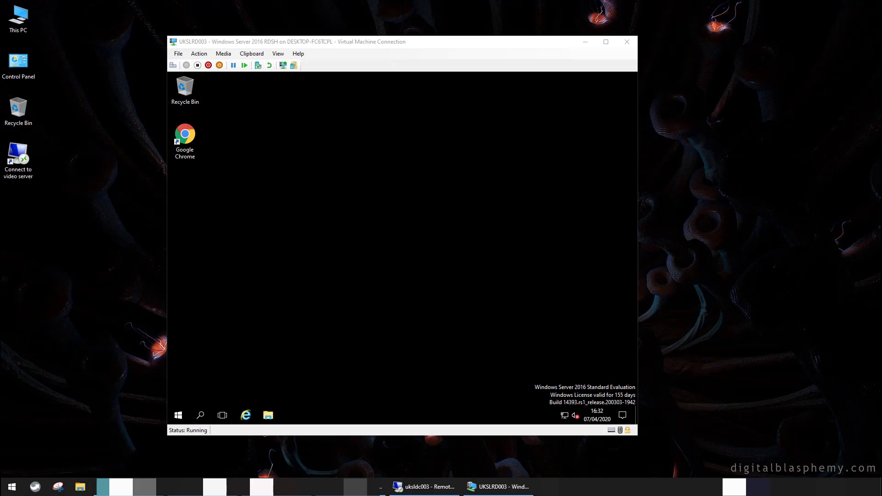
key(super)
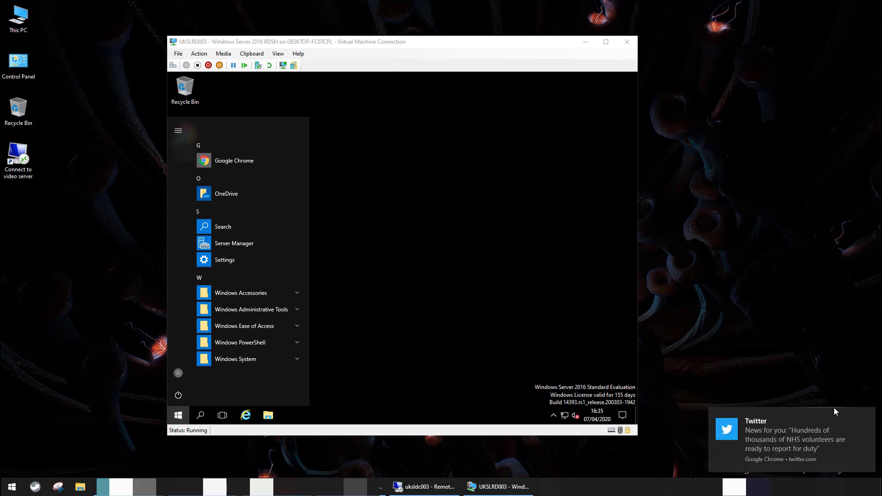
Dismiss the host news toast, confirm Command Prompt now opens from the Start context menu, then close it
click(870, 417)
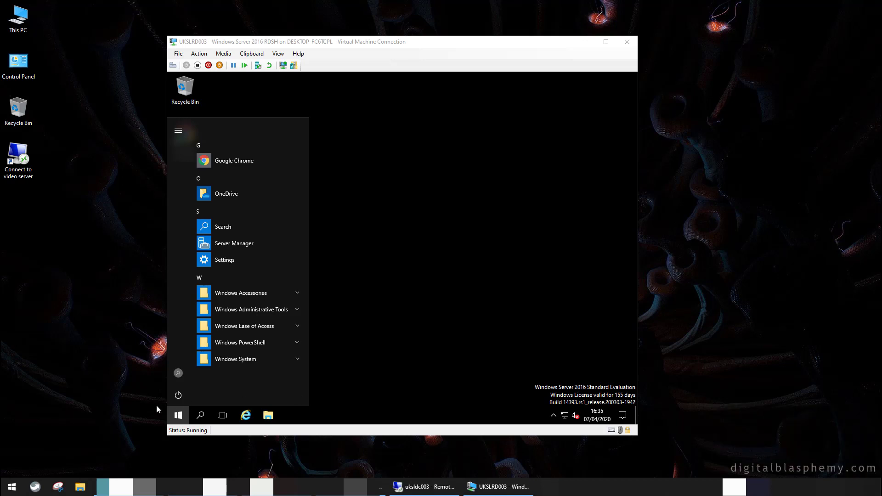
right_click(179, 418)
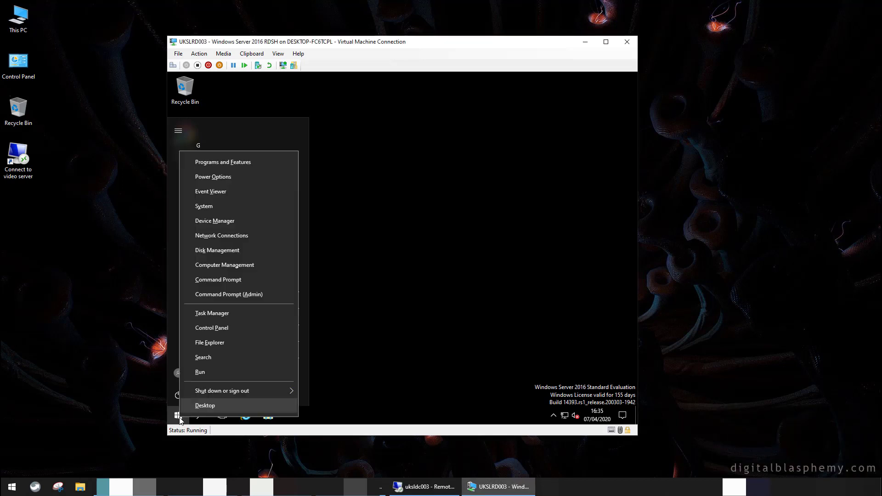
click(227, 281)
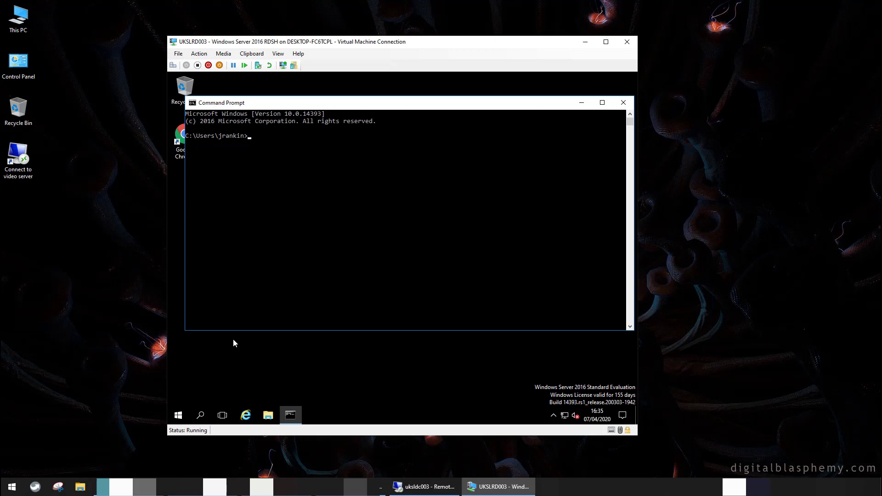
click(623, 102)
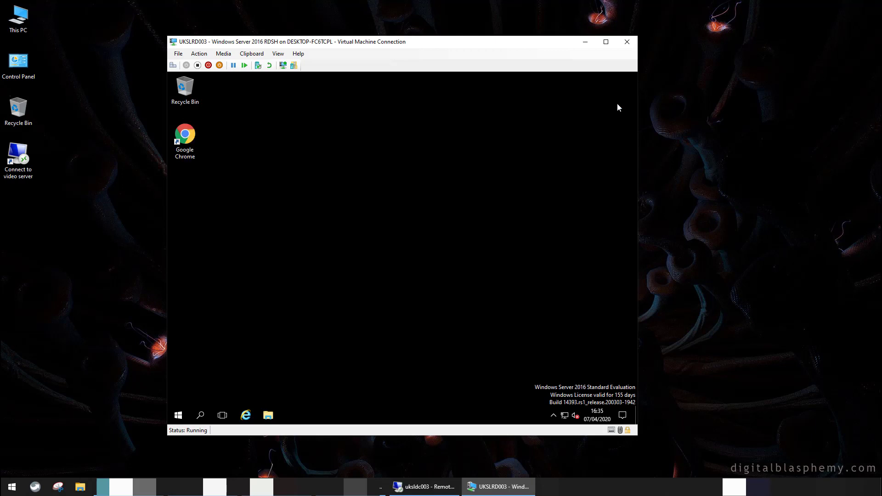
Sign the standard user out of the RDSH server
right_click(180, 419)
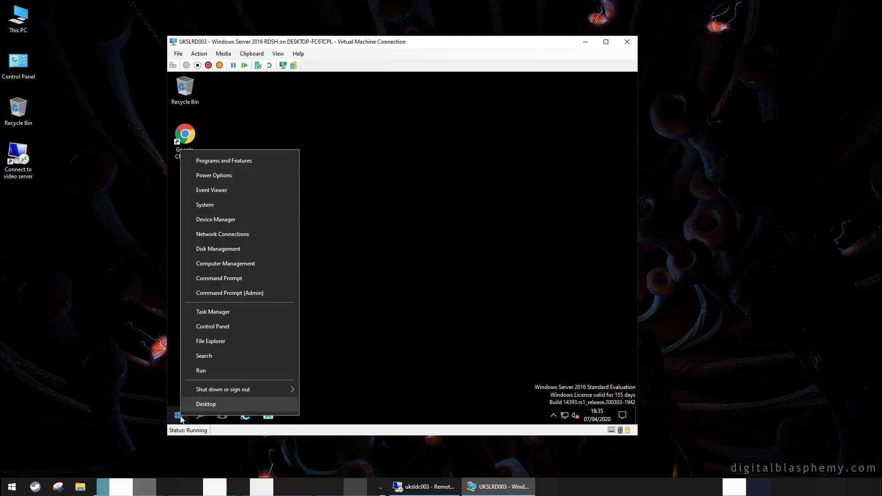
mouse_move(214, 391)
click(346, 398)
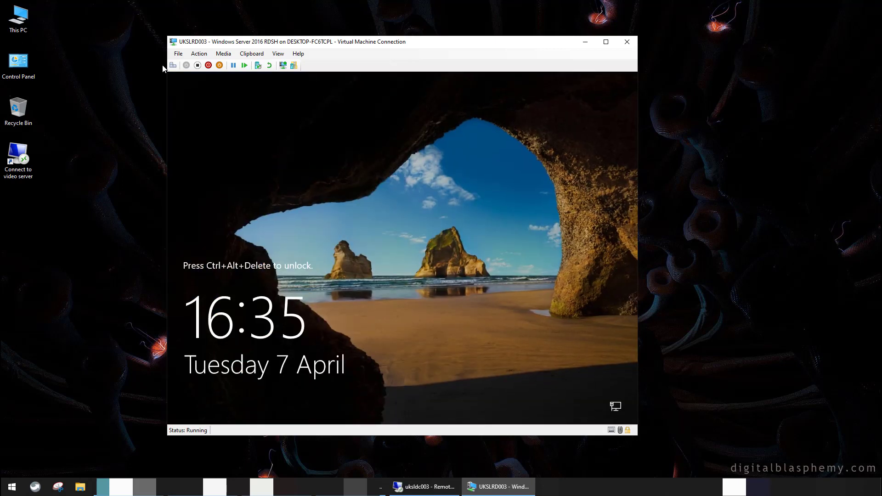
Sign in with the administrator account's user name and password
click(173, 65)
key(Tab)
text(••••••••••••••)
key(Return)
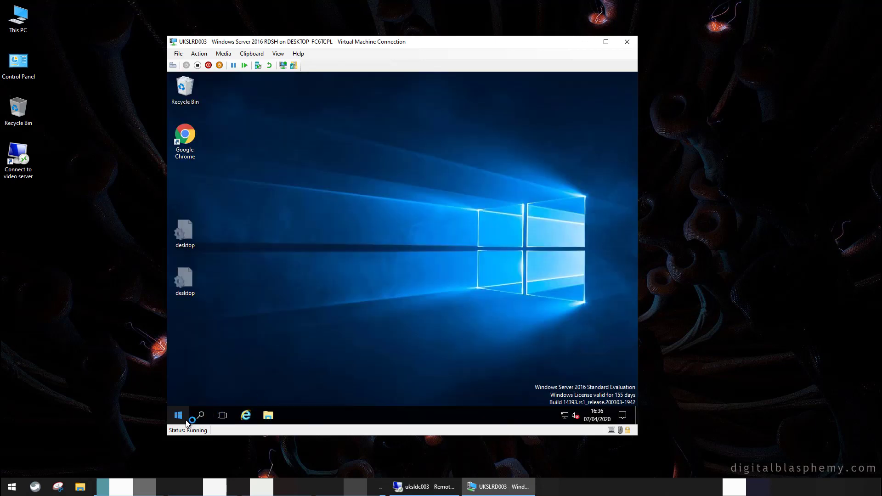
Launch Registry Editor elevated with regedit from the Run box
right_click(181, 417)
click(209, 372)
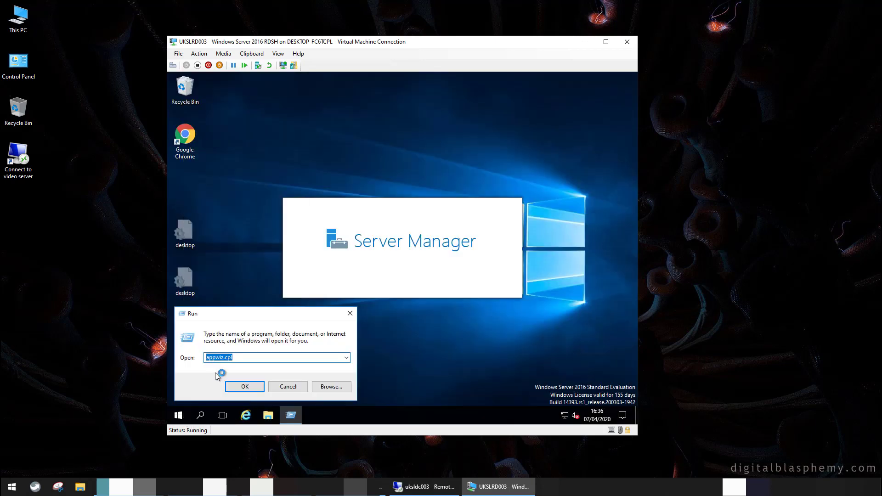
text(regedit)
key(Return)
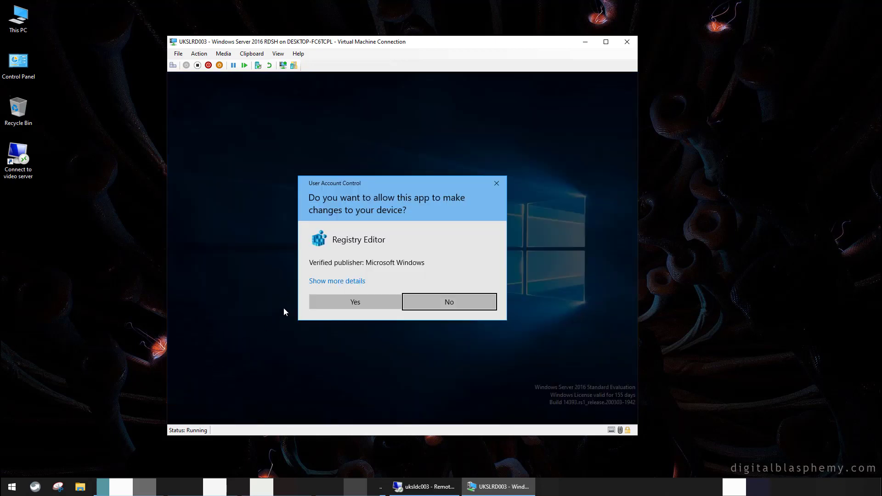
click(346, 304)
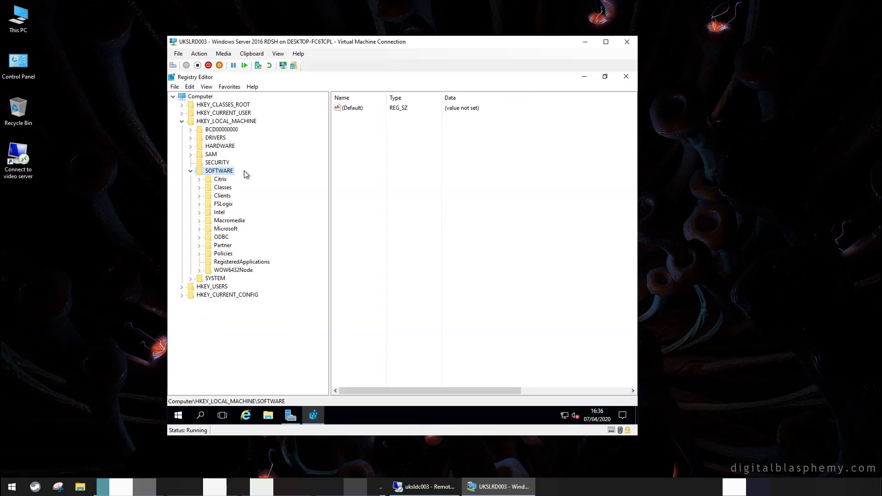
Navigate to HKLM\SOFTWARE\Microsoft\Windows\CurrentVersion\Group Policy\DataStore and view its Machine key
double_click(231, 229)
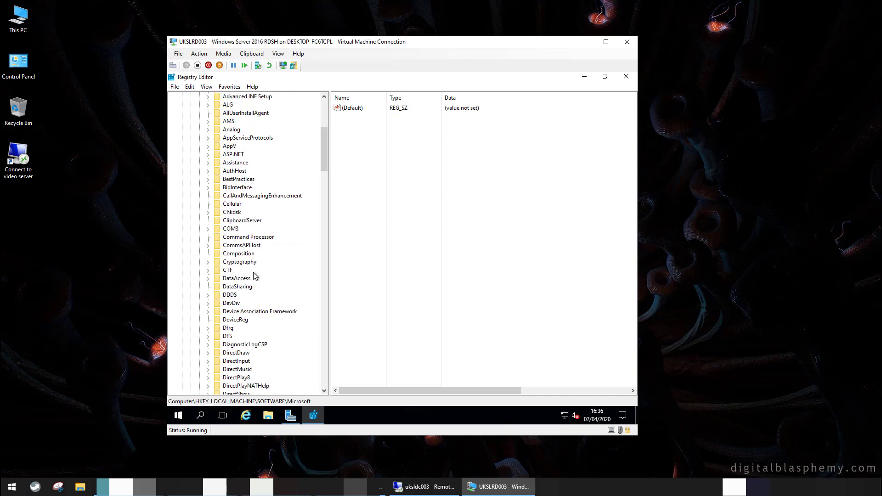
scroll(255, 275, down, 20)
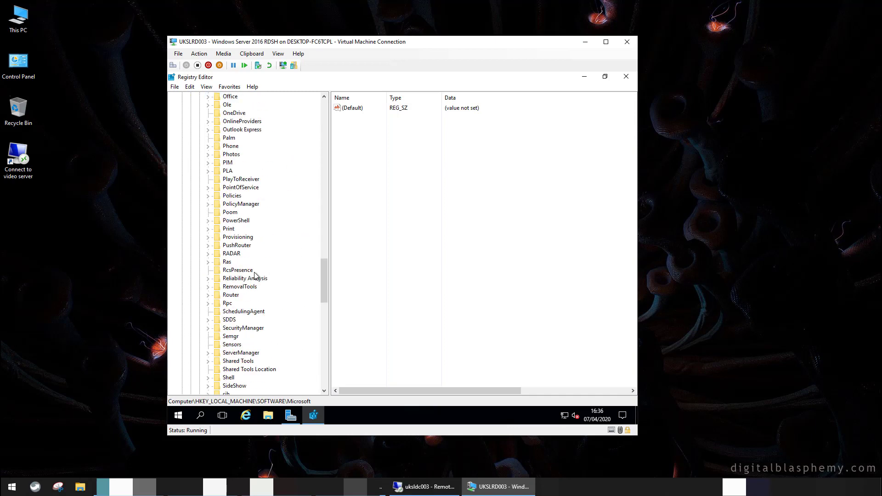
scroll(255, 275, down, 20)
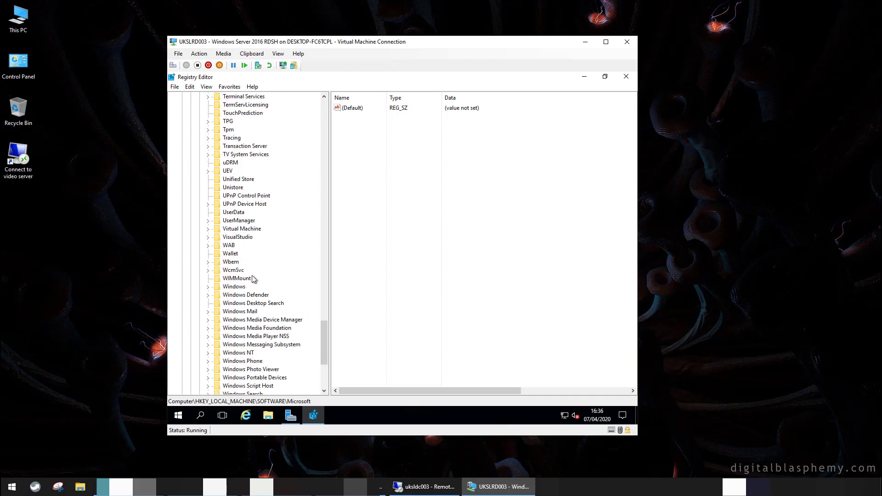
double_click(248, 286)
double_click(252, 278)
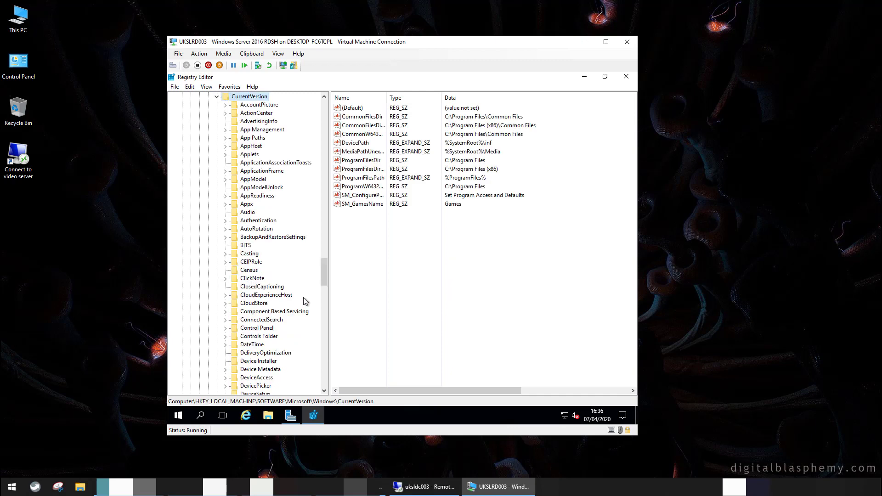
drag(322, 285, 329, 316)
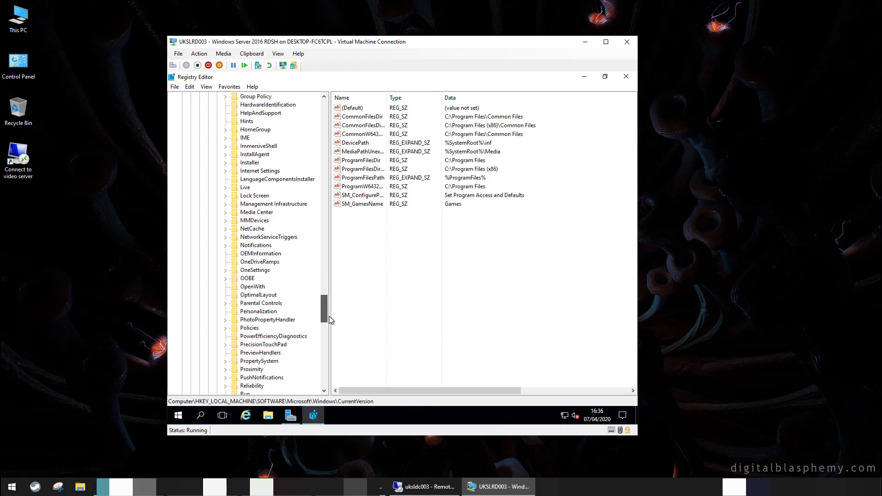
double_click(249, 97)
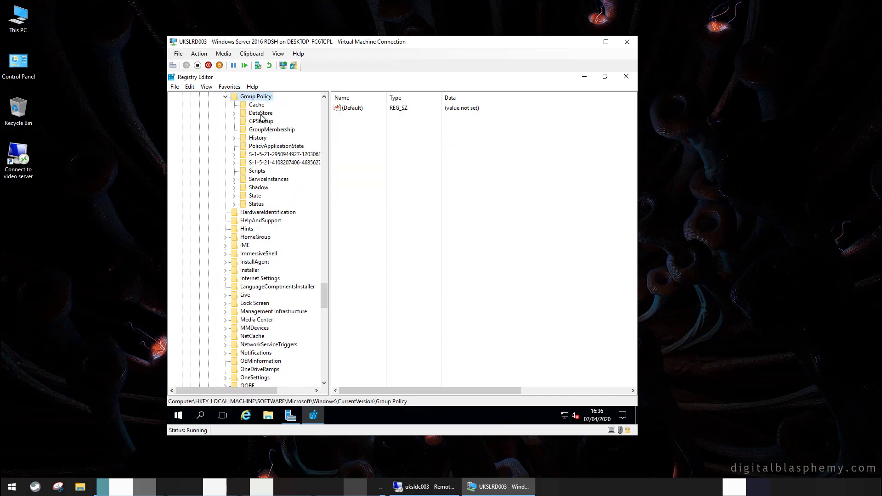
click(260, 113)
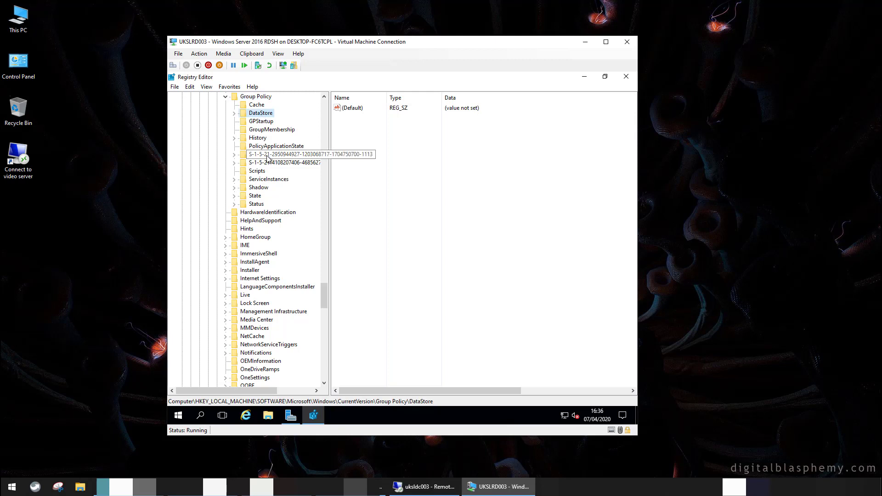
click(234, 113)
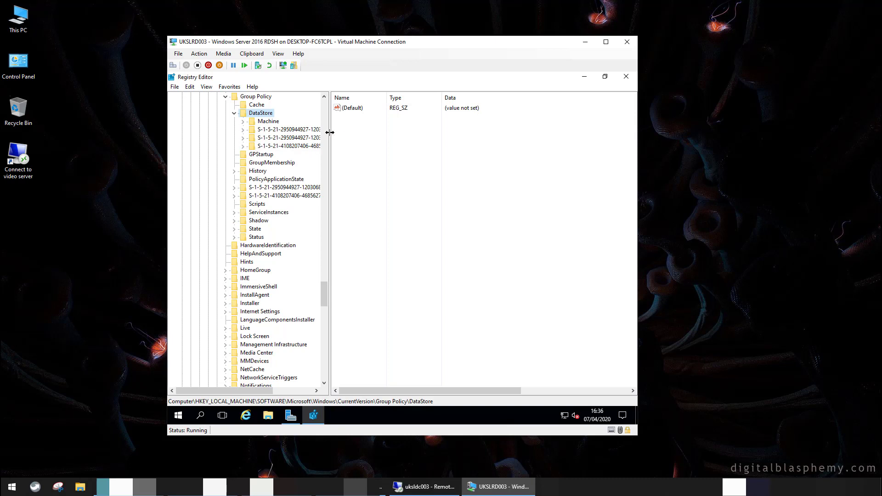
drag(329, 134, 401, 133)
click(266, 122)
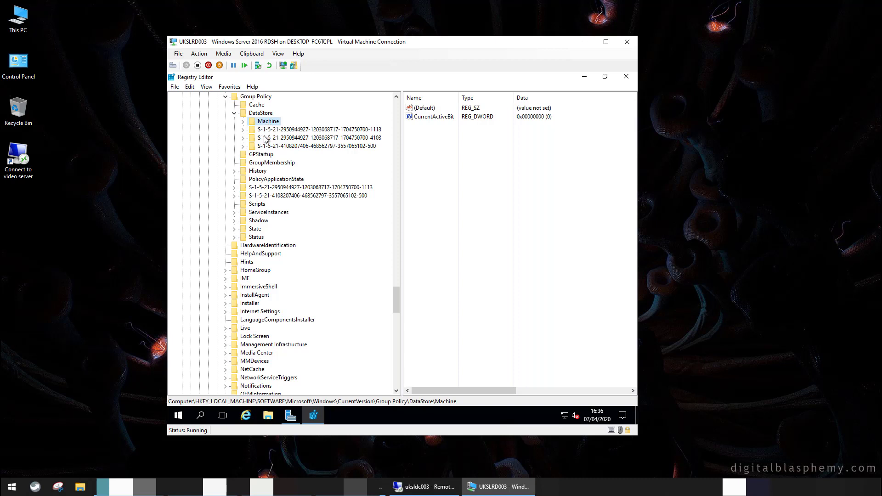
Expand the user SID key's subkey 0 and browse cached GPO entries 0–2
click(265, 138)
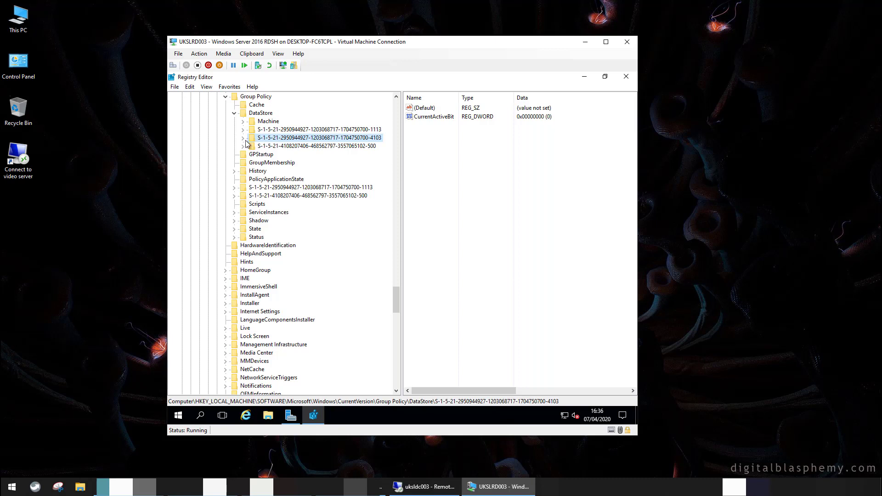
click(243, 137)
click(266, 147)
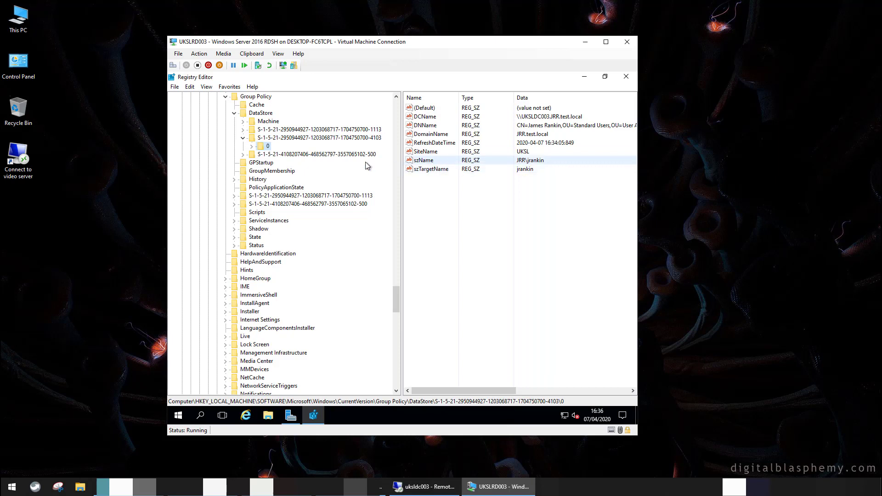
click(251, 146)
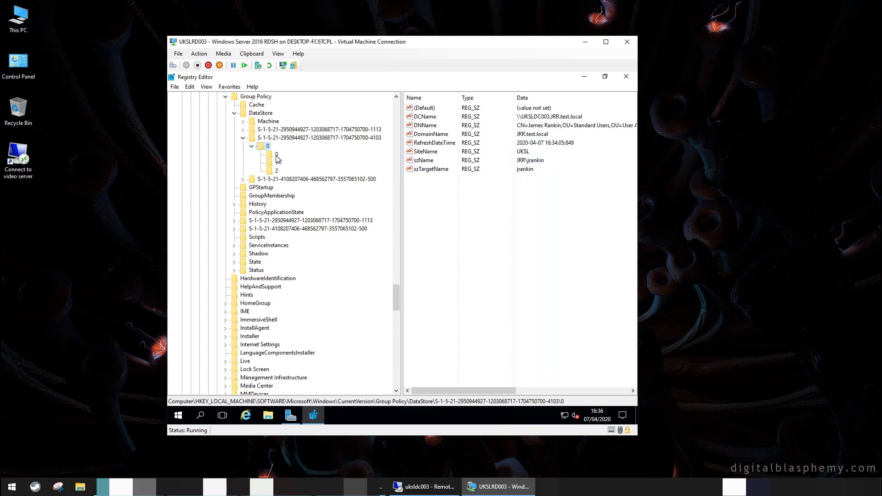
click(276, 154)
click(277, 163)
click(277, 171)
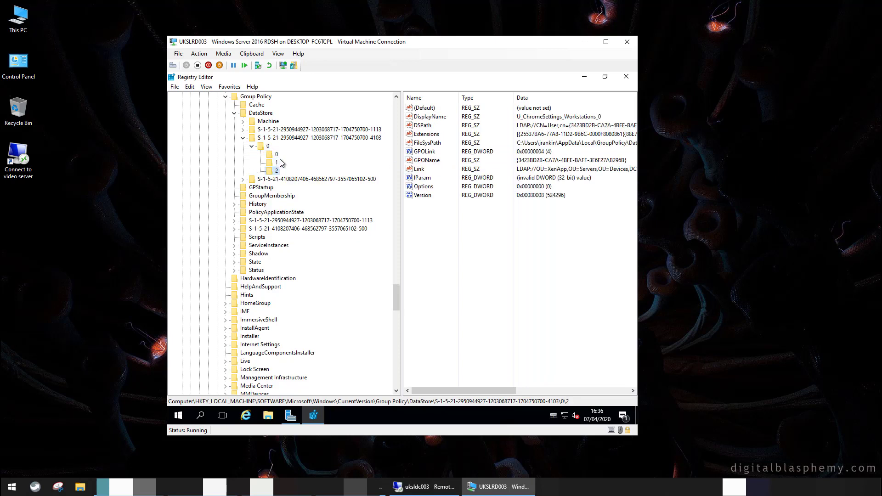
click(277, 155)
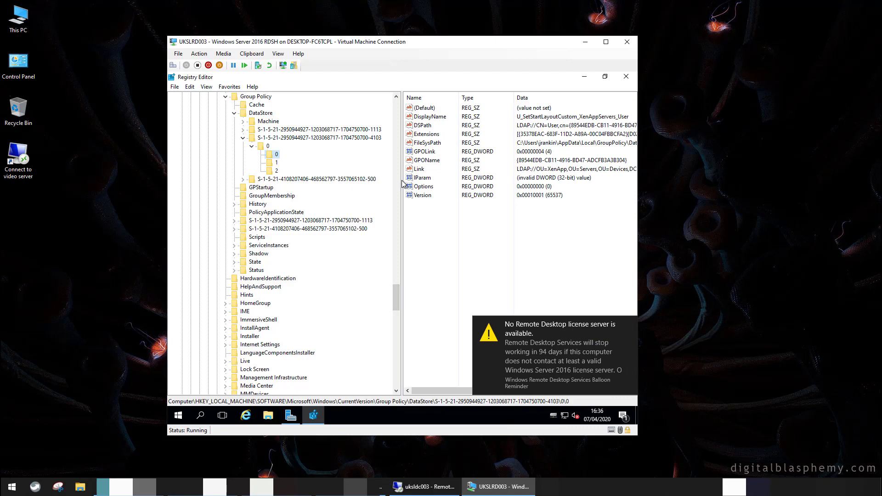
Read the full FileSysPath value of cached GPO entry 0 without changing it
drag(400, 181, 320, 180)
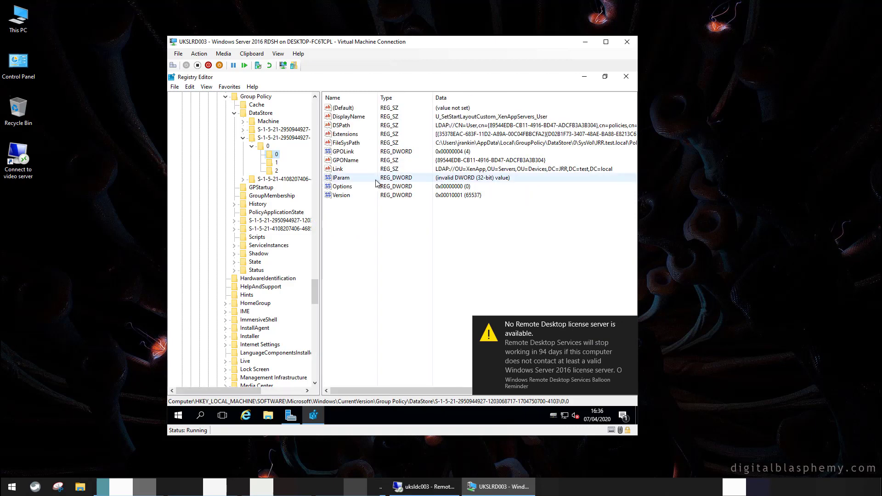
double_click(342, 143)
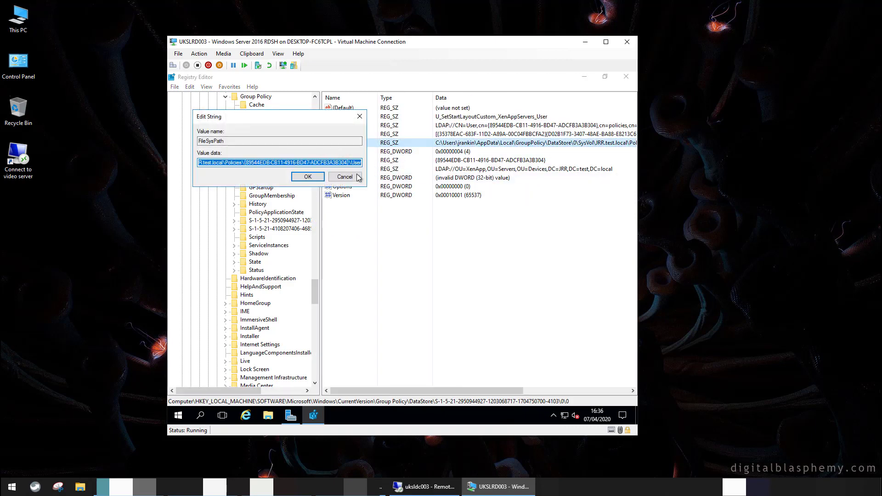
click(344, 176)
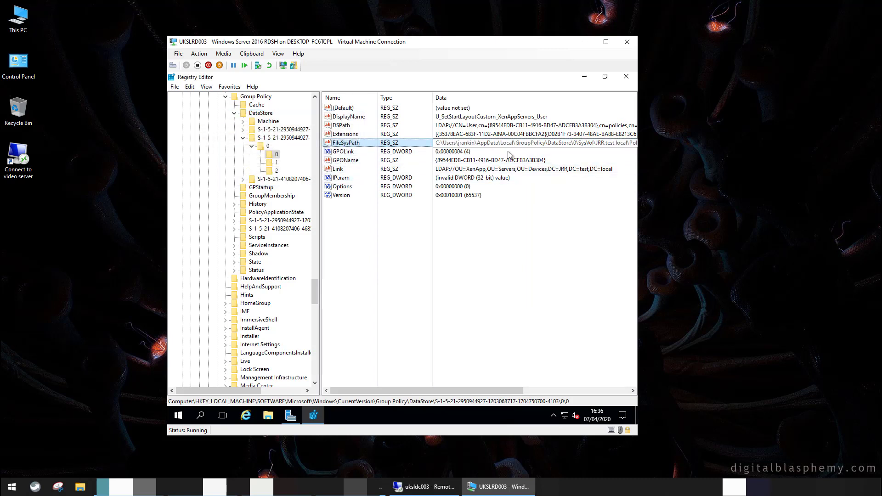
Browse %localappdata%\GroupPolicy\DataStore\0\SysVol\JRR.test.local\Policies to see the cached GPO folders
right_click(177, 421)
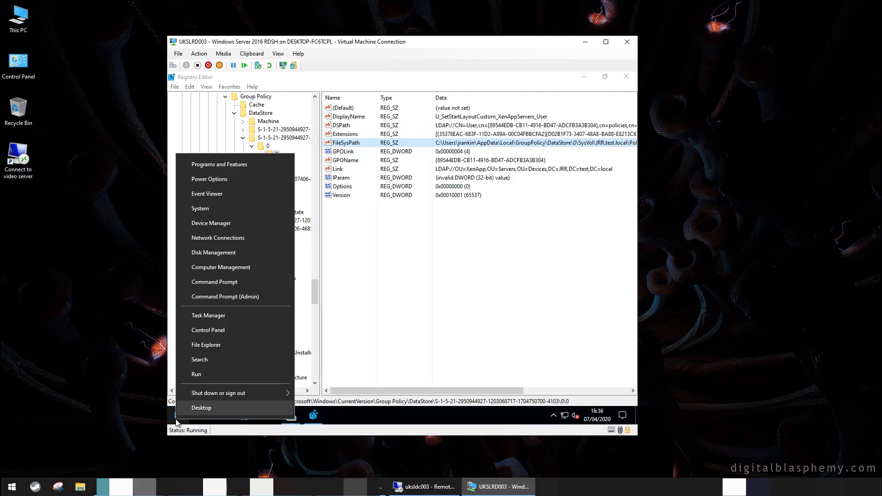
click(205, 375)
text(%)
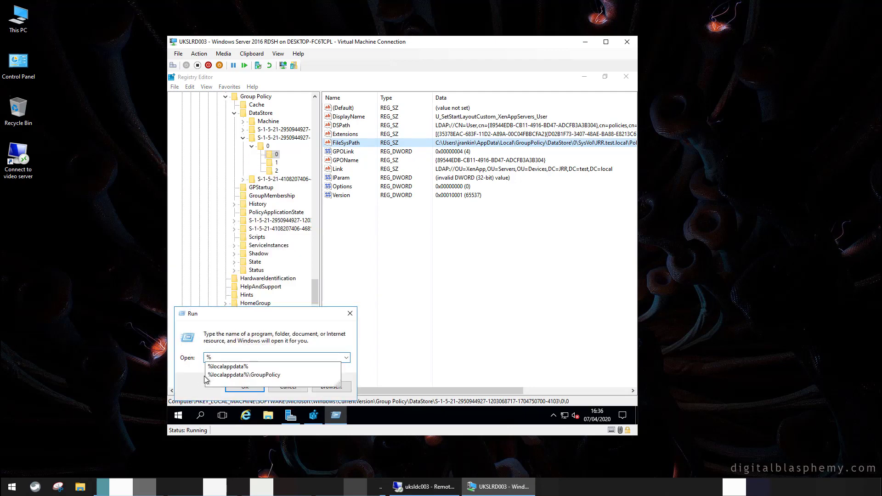
key(Down)
key(Down)
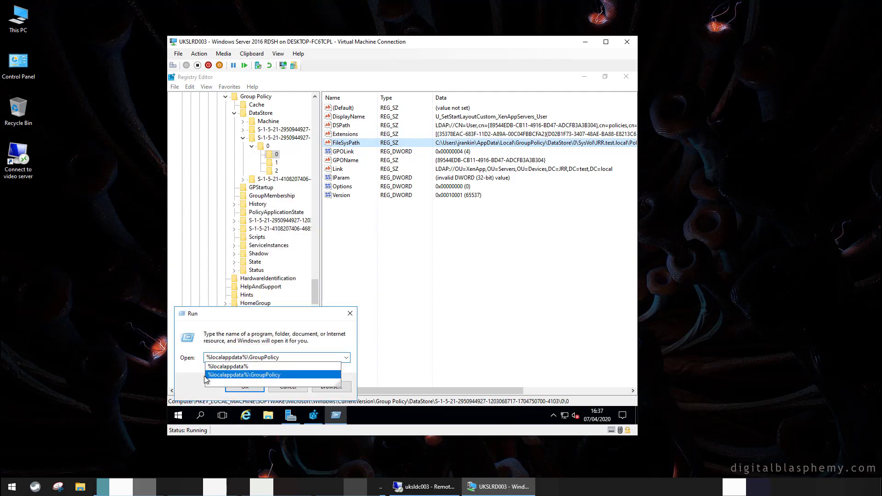
key(Return)
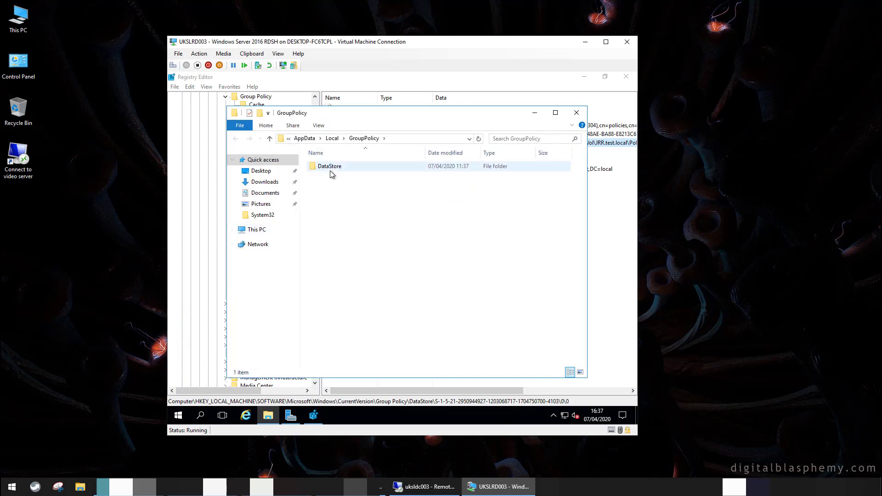
double_click(330, 170)
double_click(318, 167)
double_click(323, 168)
double_click(324, 168)
click(324, 169)
double_click(324, 169)
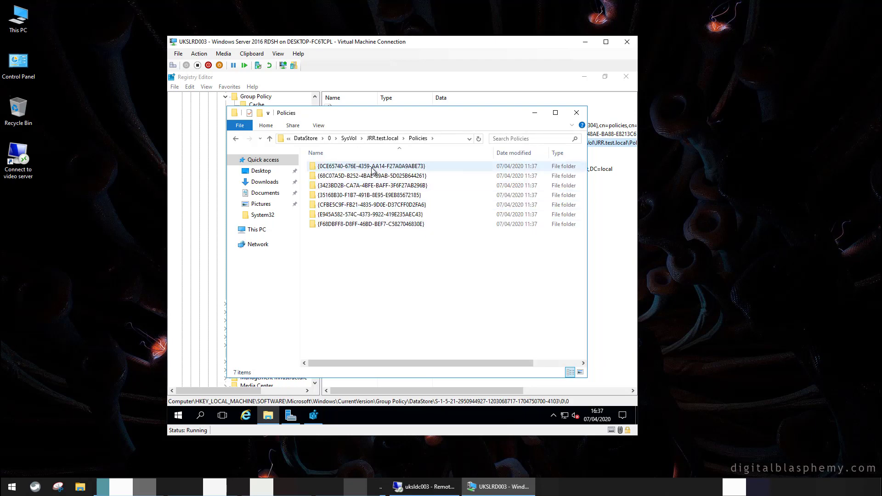
Close Explorer, Registry Editor and Server Manager, then sign the administrator out of the VM
click(576, 112)
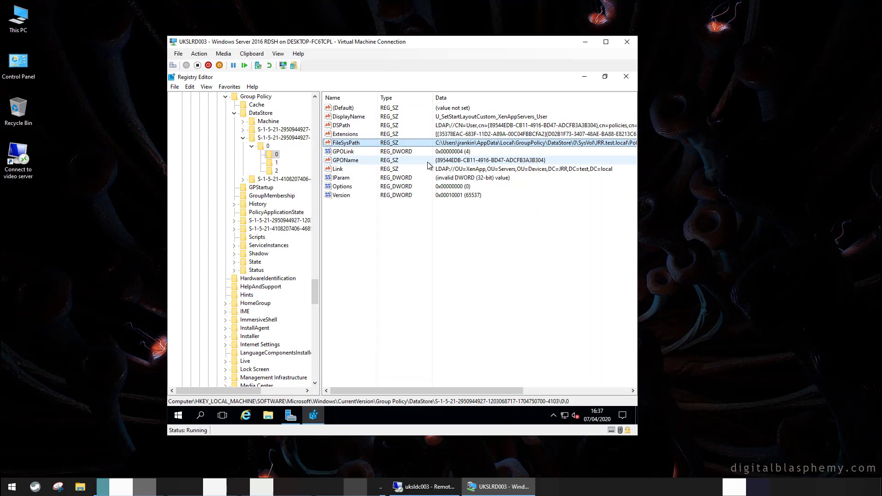
click(626, 76)
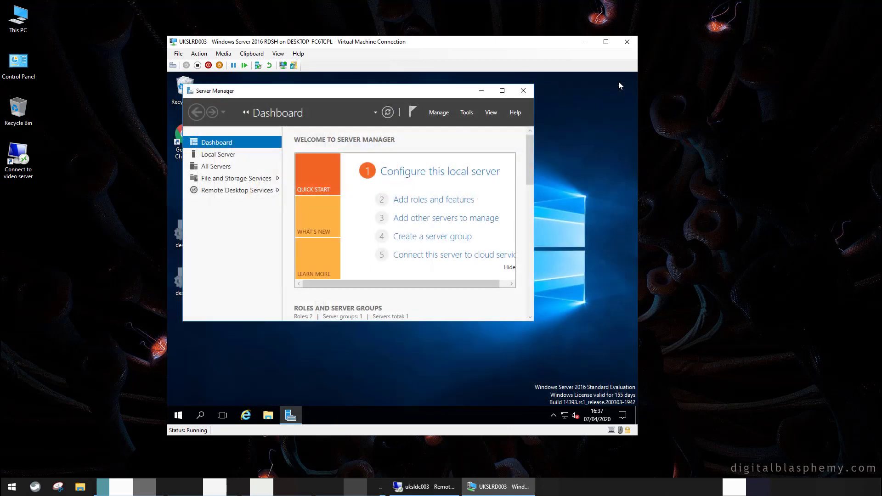
click(523, 90)
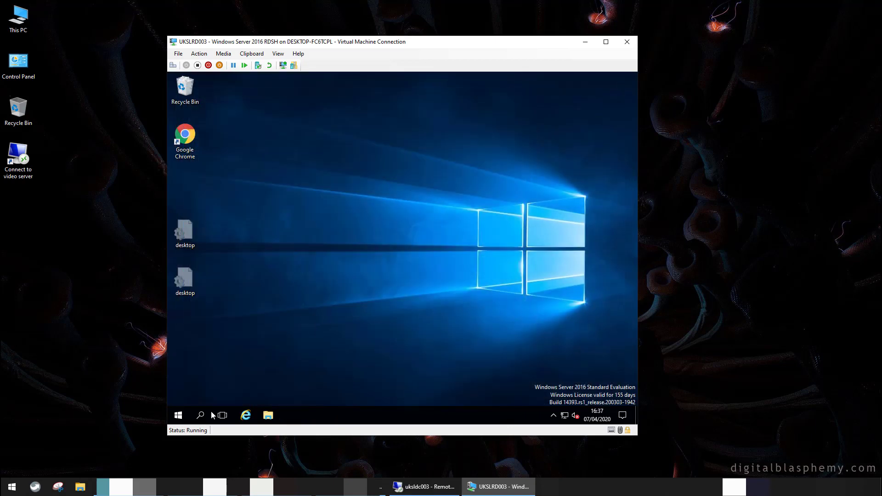
right_click(176, 415)
mouse_move(195, 393)
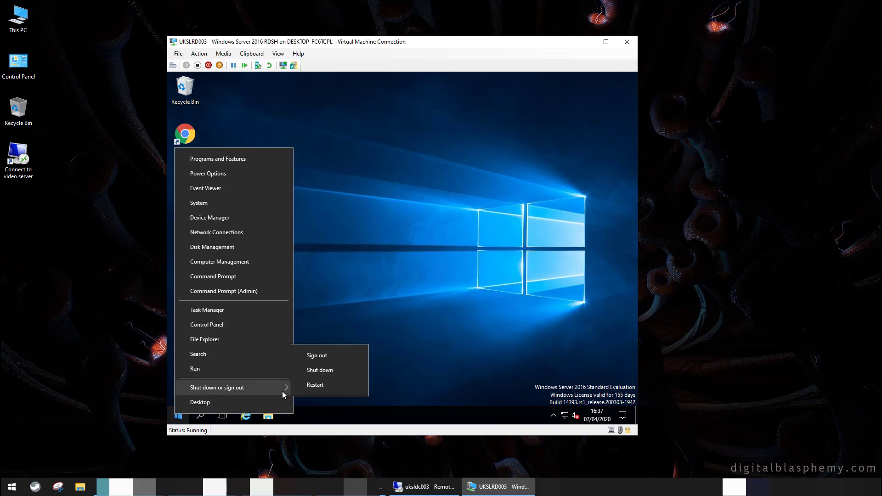
click(345, 357)
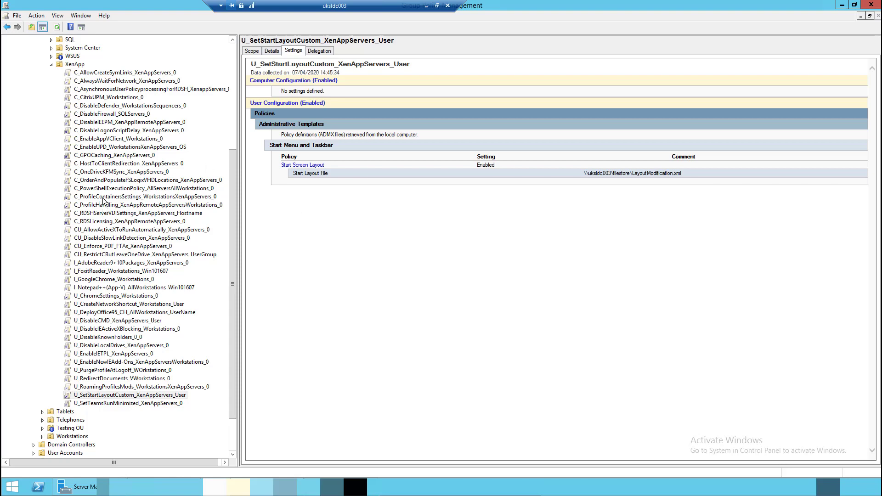
Show the C_ProfileContainersSettings_WorkstationsXenAppServers_0 settings report and read the Provide RedirXML policy explanation
click(104, 197)
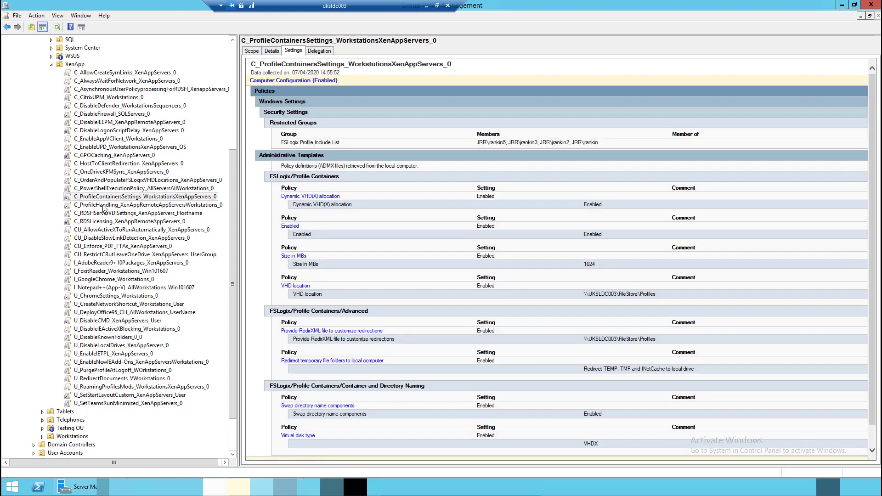
click(320, 332)
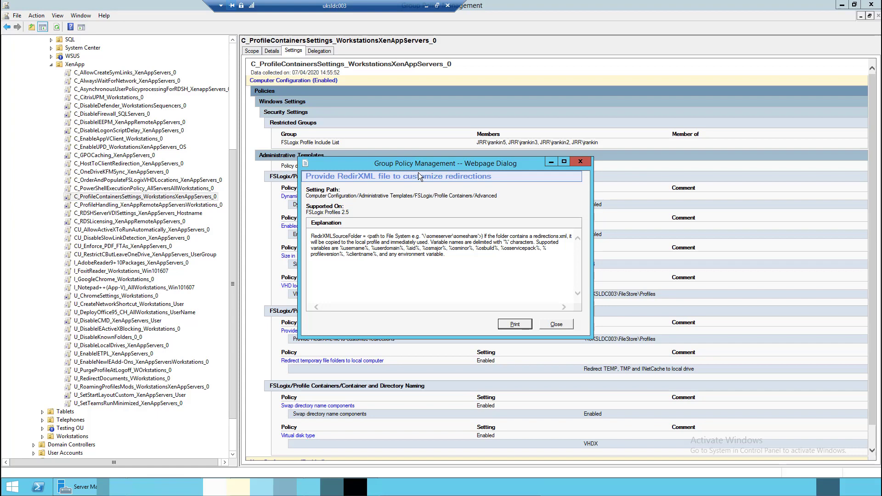
Open redirections.xml from the Profiles folder in a maximized Notepad window
click(556, 323)
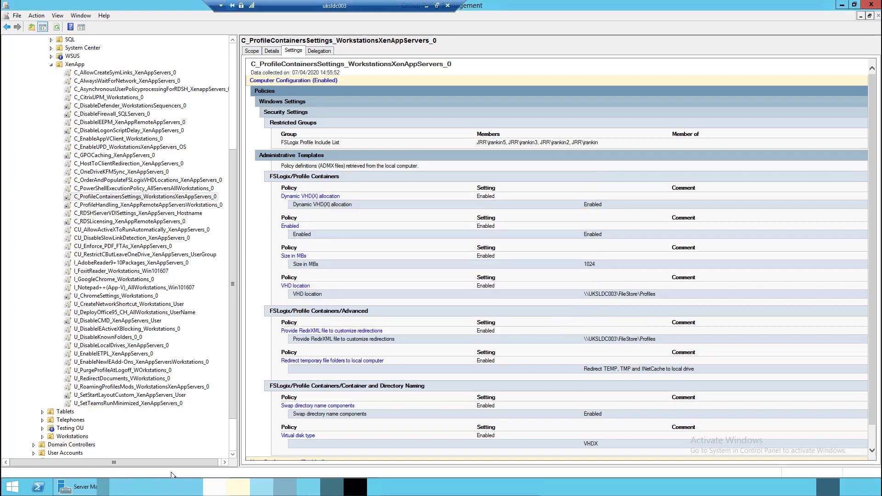
click(170, 486)
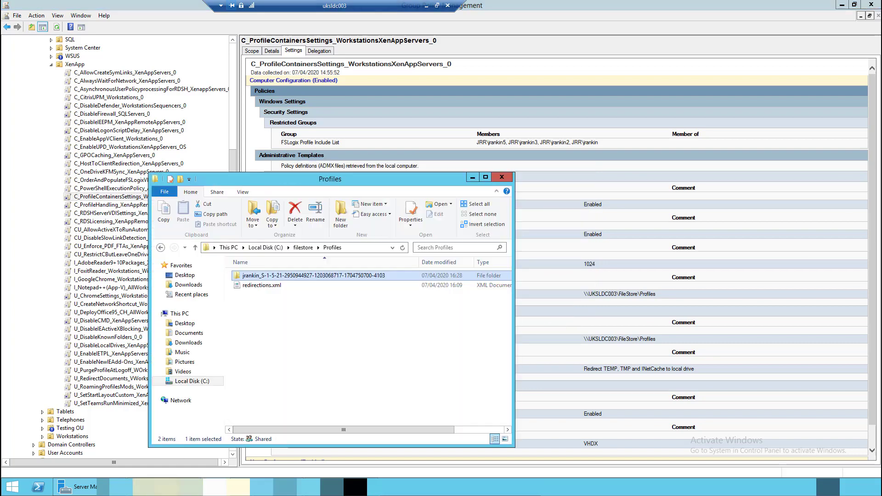
right_click(243, 284)
click(269, 300)
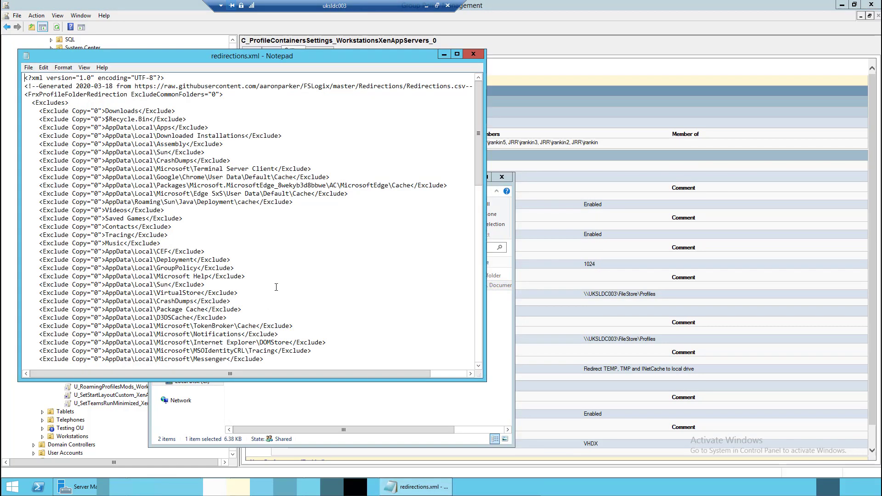
click(457, 55)
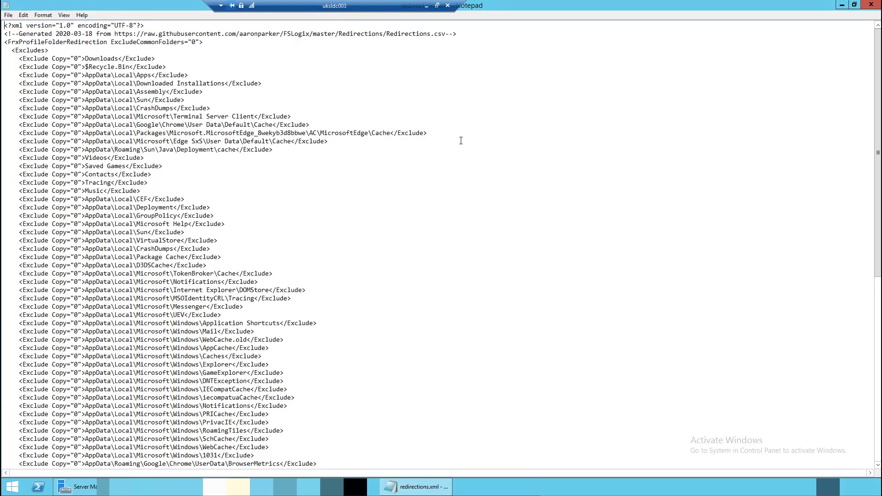
Delete the AppData\Local\GroupPolicy exclusion line, save redirections.xml and close Notepad
scroll(460, 140, down, 2)
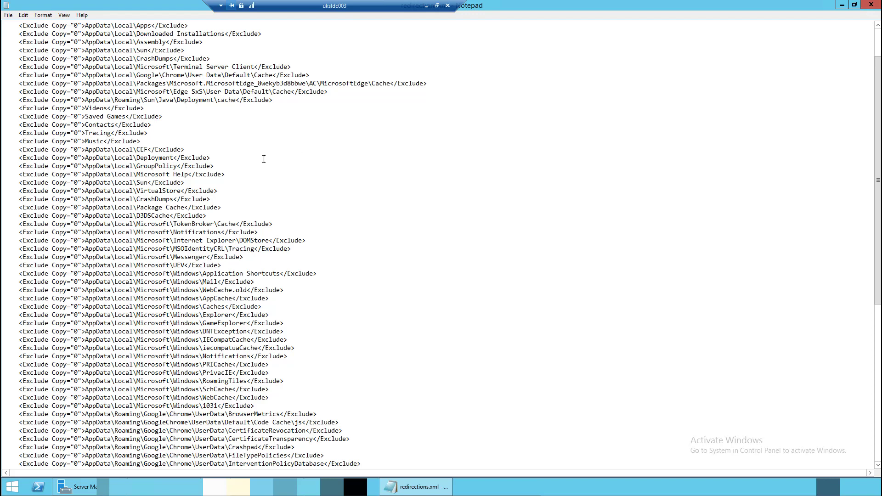
drag(216, 166, 2, 166)
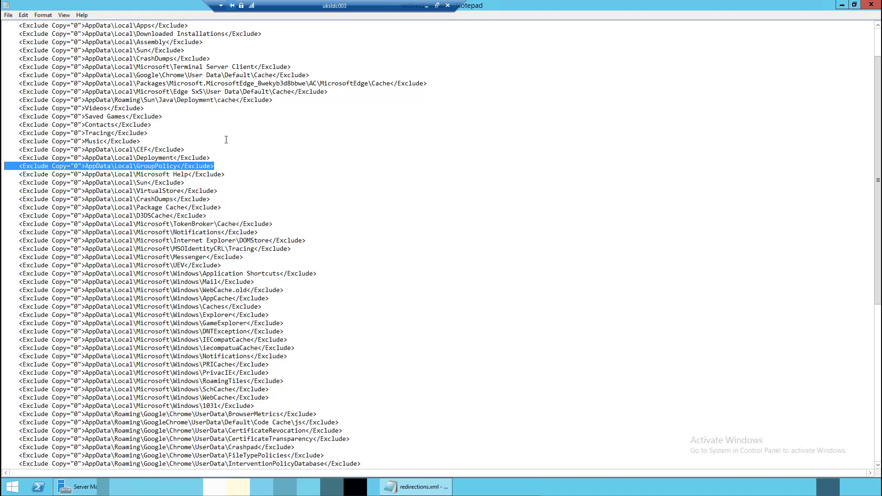
key(Delete)
key(Delete)
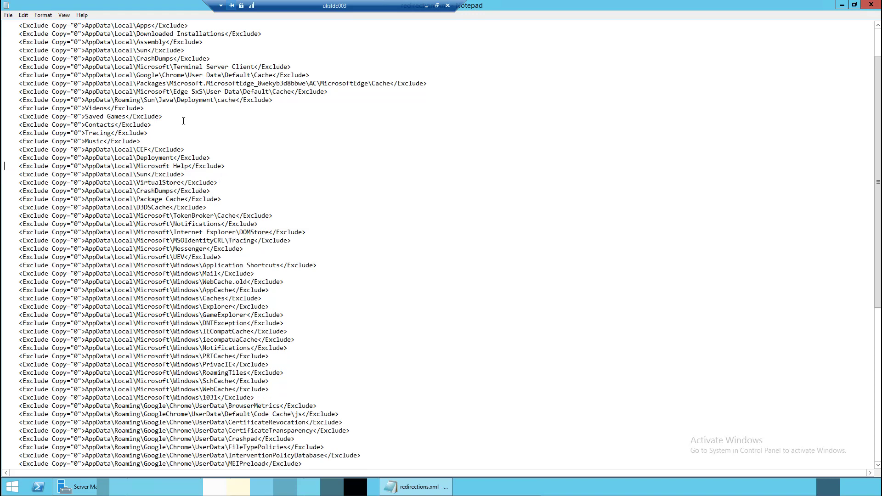
click(8, 15)
click(10, 50)
click(867, 7)
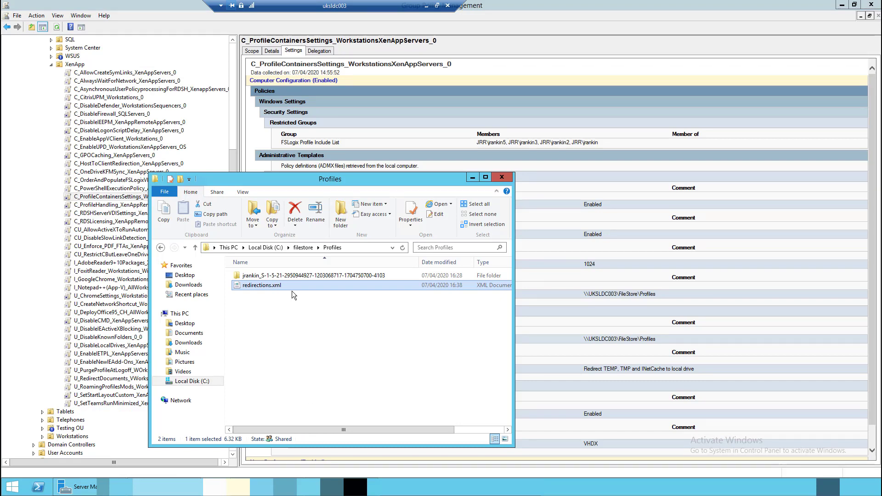
Minimize Explorer and the RDP session, then sign the test user into the UKSLRD003 VM
click(472, 177)
click(428, 5)
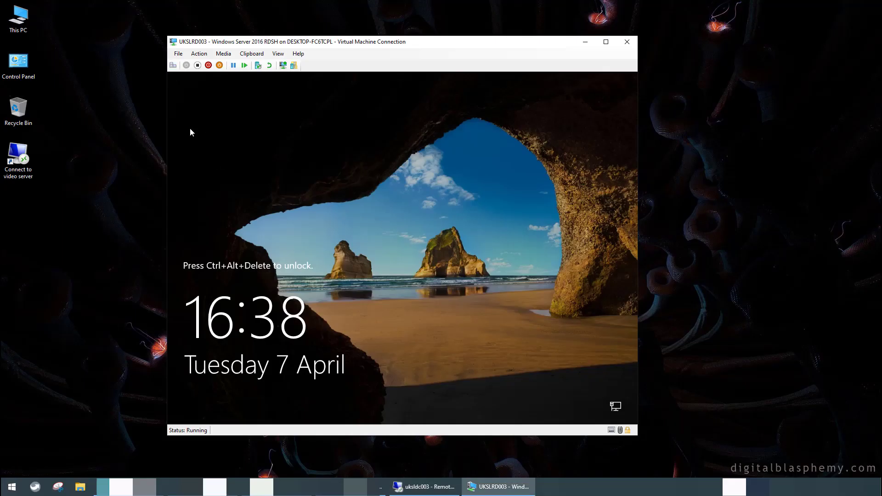
key(ctrl+alt+End)
key(Tab)
text(•••••••••••)
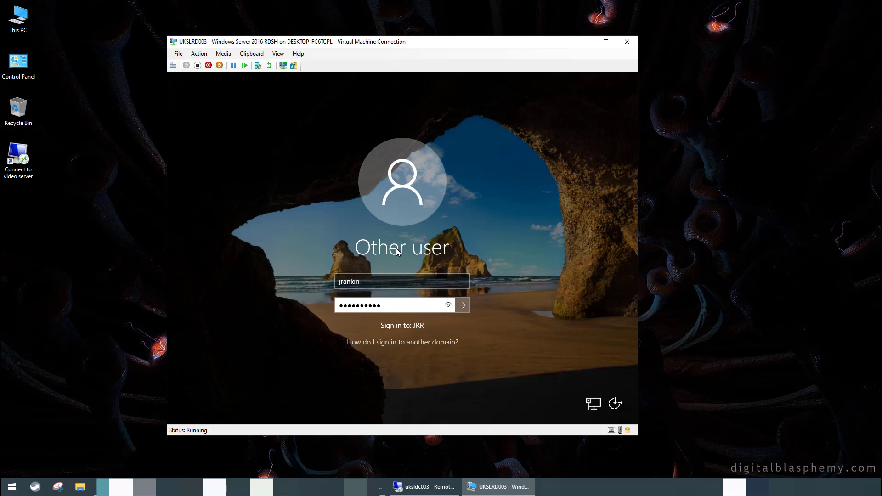
key(Return)
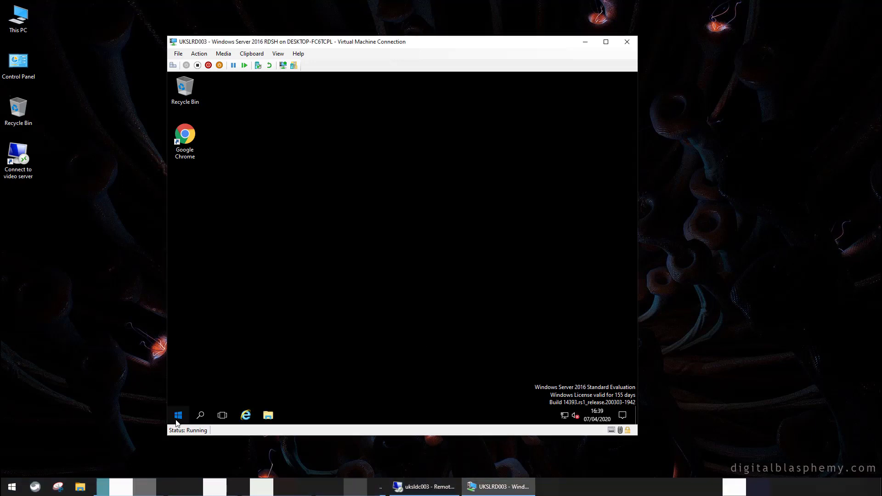
Open a Command Prompt on the VM from the Start context menu
click(176, 422)
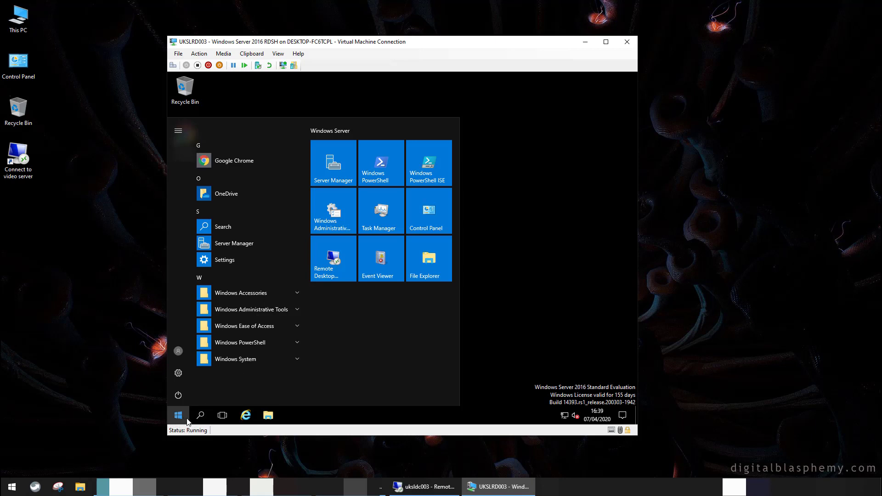
right_click(181, 419)
click(228, 282)
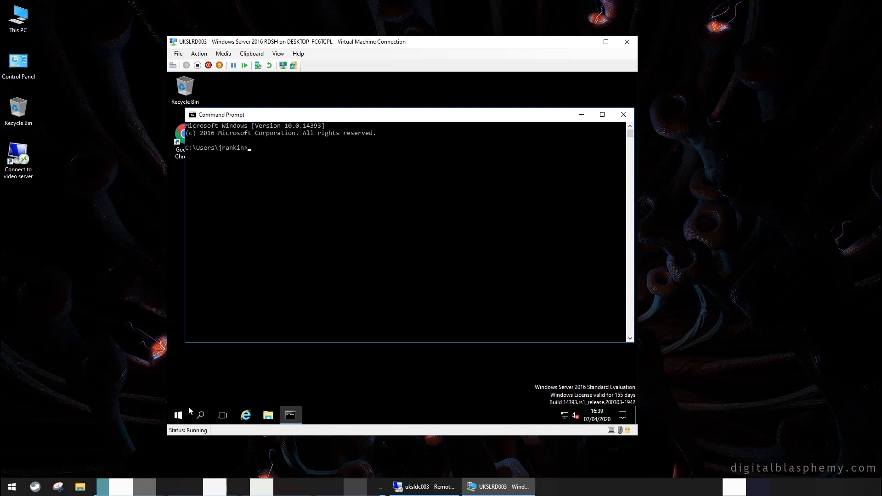
Open %localappdata%\FSLogix\Redirections.xml, scroll through its contents, and close it
right_click(173, 419)
click(196, 371)
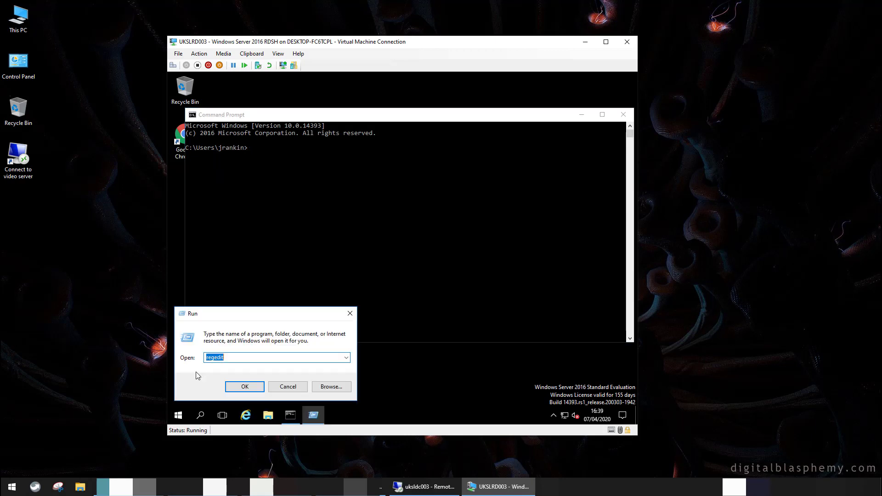
text(%localappdata%\)
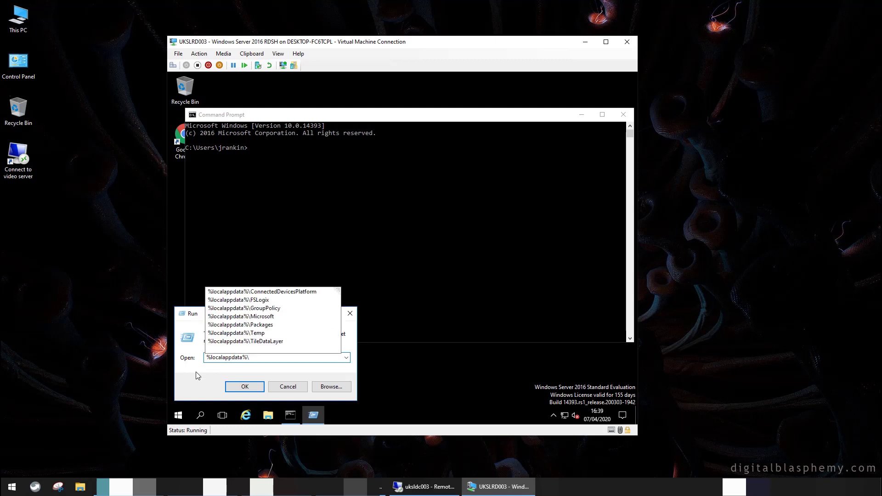
key(Return)
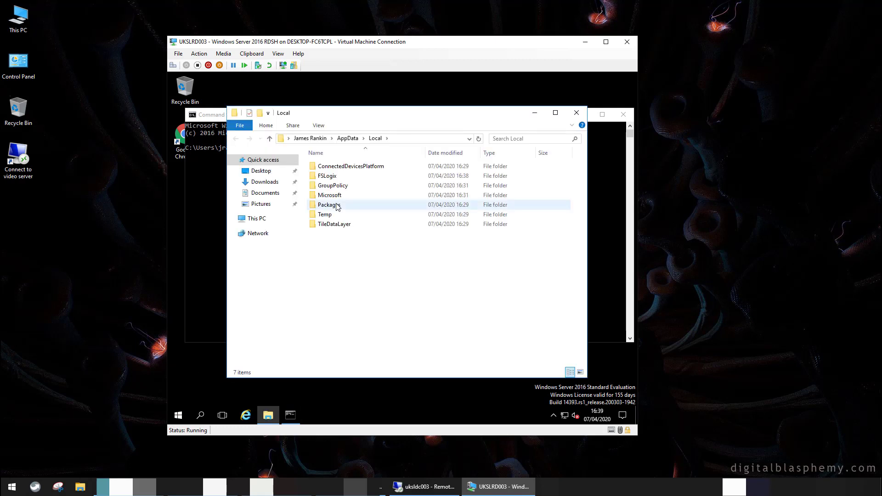
double_click(339, 176)
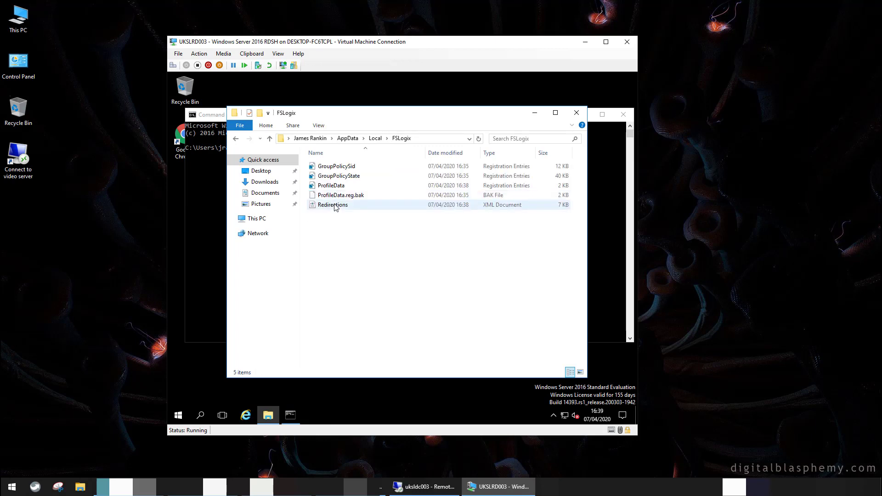
right_click(334, 206)
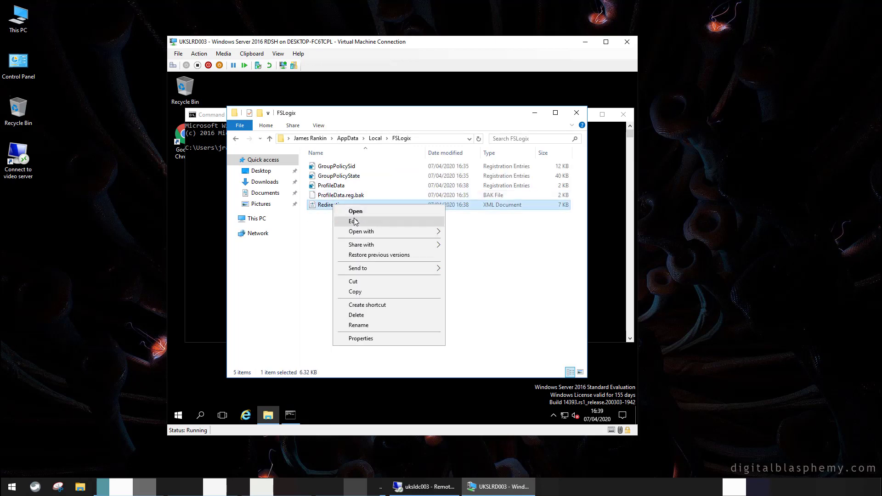
click(353, 222)
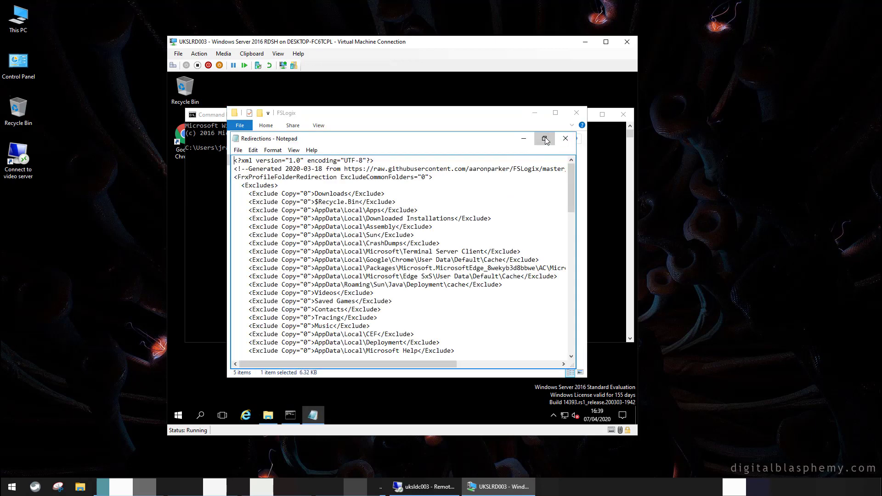
click(544, 138)
scroll(339, 270, down, 2)
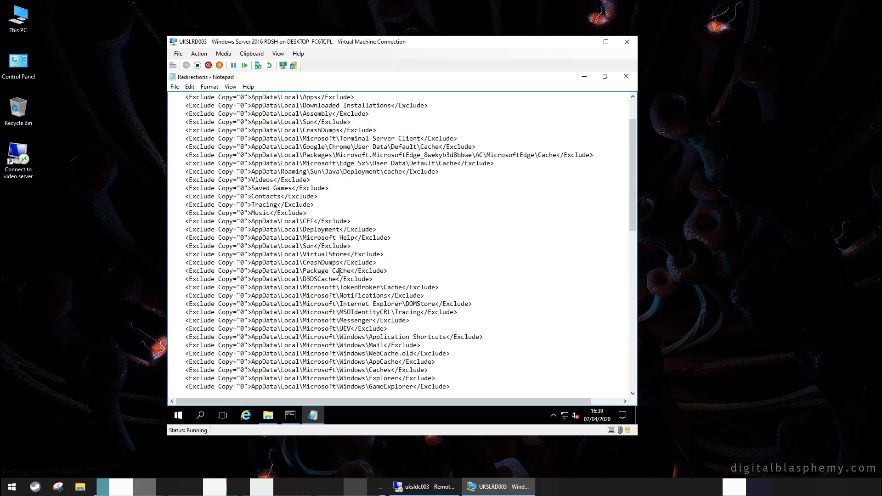
scroll(340, 271, down, 1)
scroll(340, 272, up, 5)
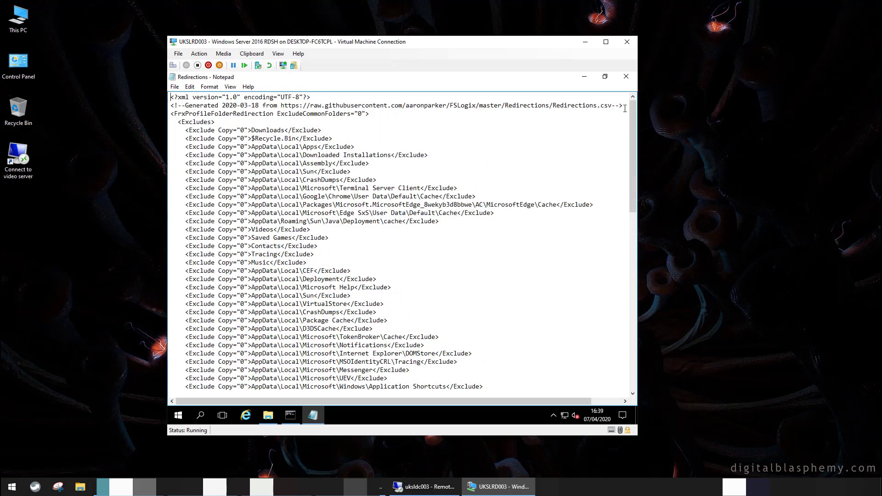
click(625, 76)
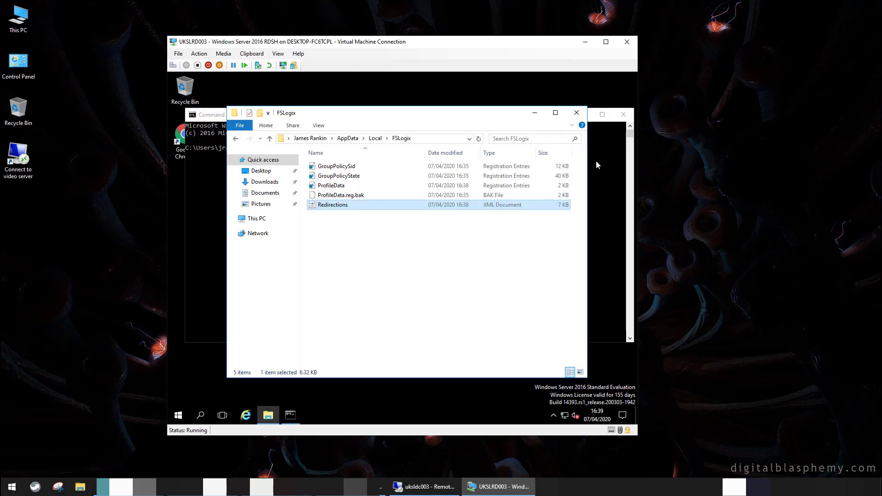
Confirm the Local\GroupPolicy folder is empty, then enter gpupdate in Command Prompt
click(375, 138)
double_click(348, 189)
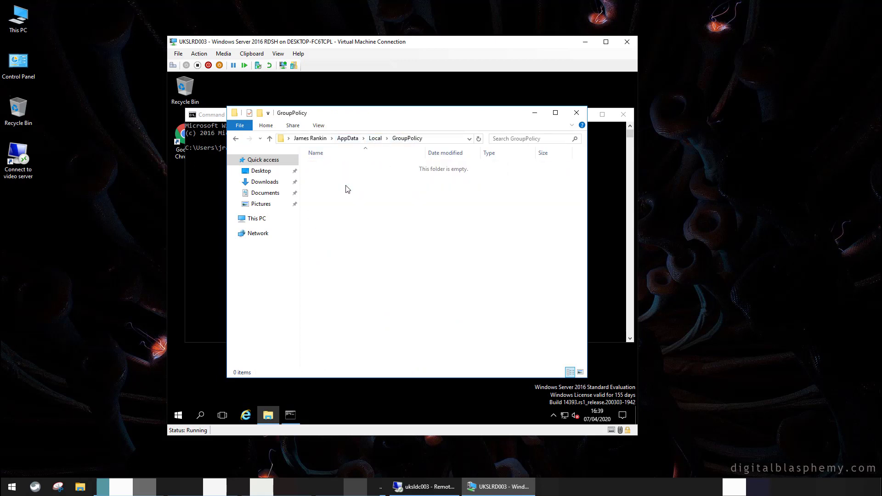
click(535, 114)
click(385, 206)
text(gpupdate)
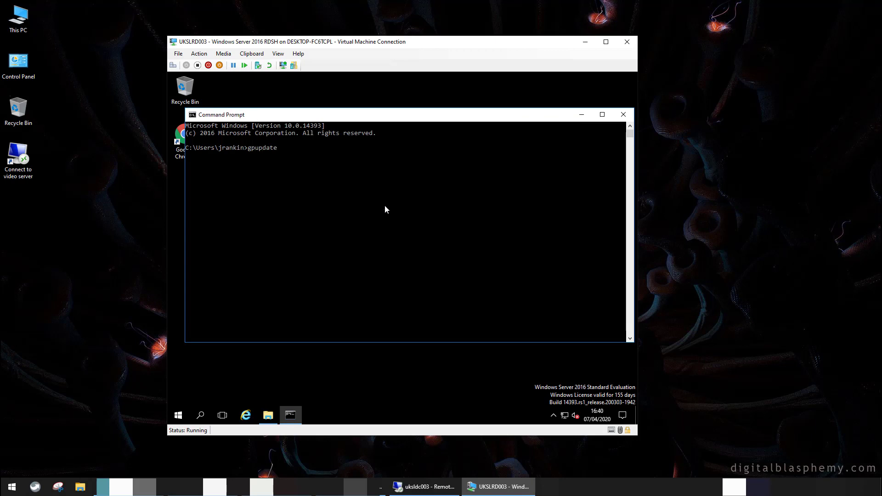
Run gpupdate, then confirm a new DataStore folder appeared under GroupPolicy
key(Return)
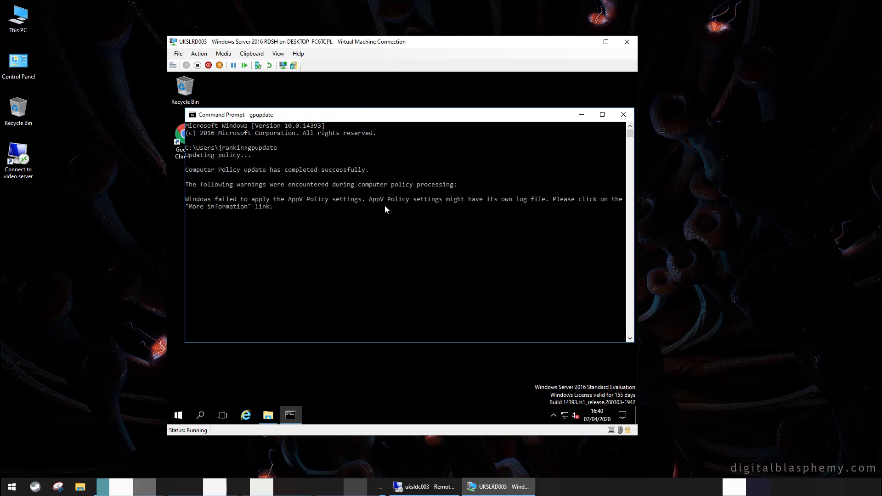
click(623, 115)
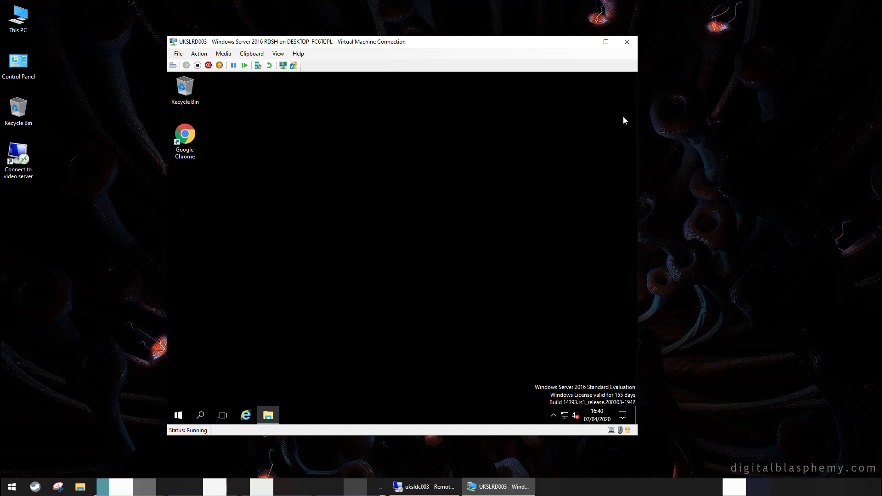
click(277, 418)
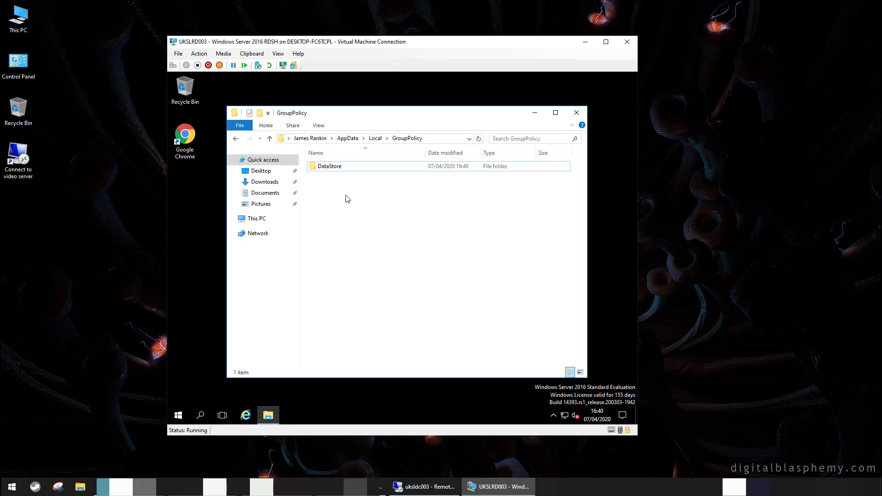
double_click(340, 167)
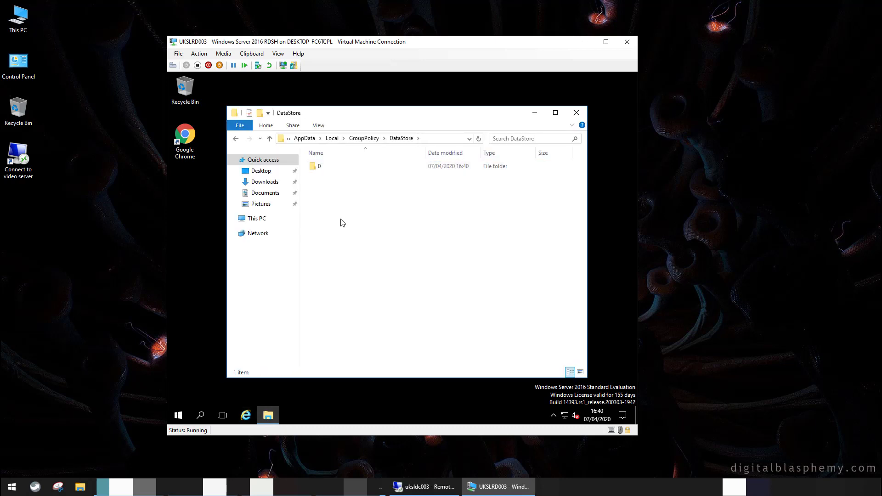
click(576, 112)
Sign the user out of the VM session
right_click(178, 416)
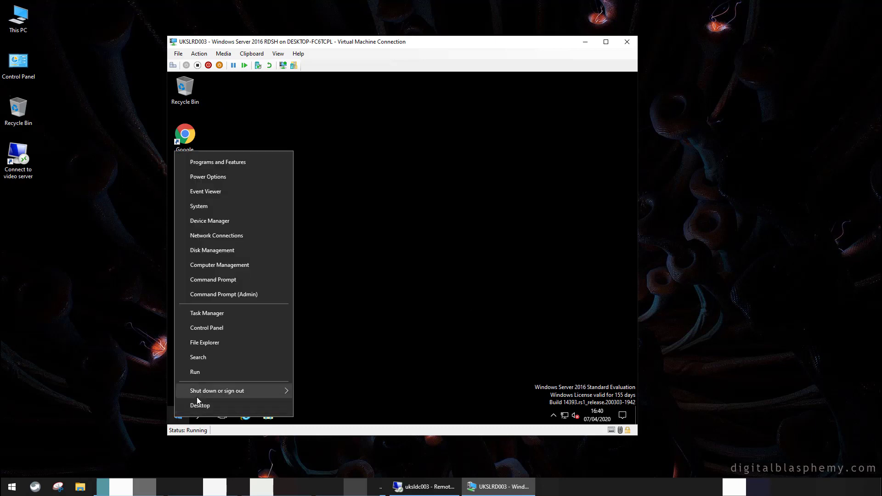
mouse_move(197, 395)
click(319, 398)
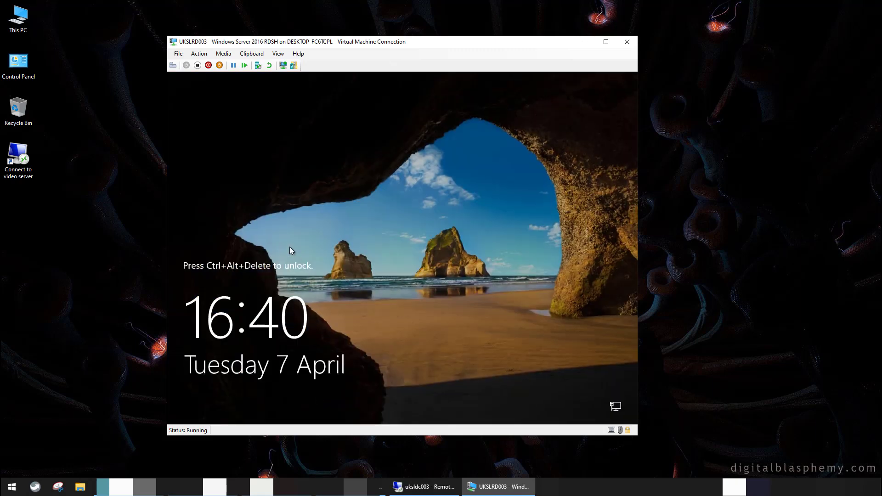
Sign the test user back into the VM with their credentials
click(175, 101)
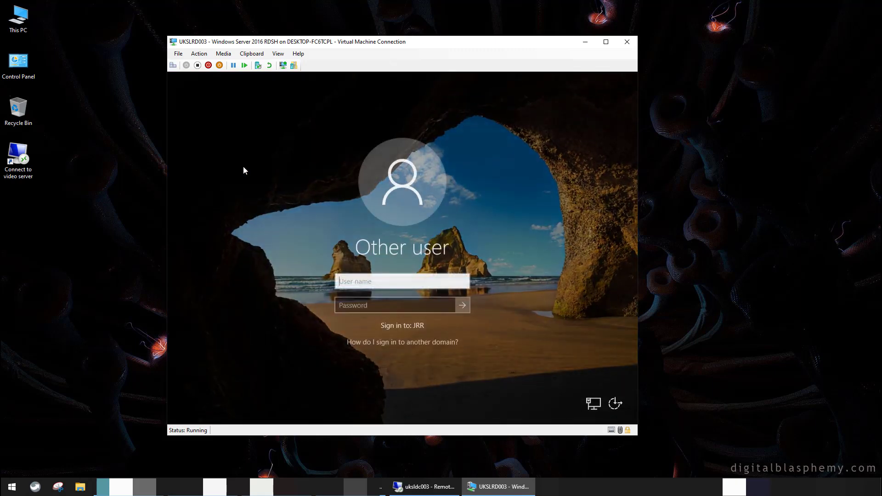
key(Tab)
text(••••••••••)
key(Return)
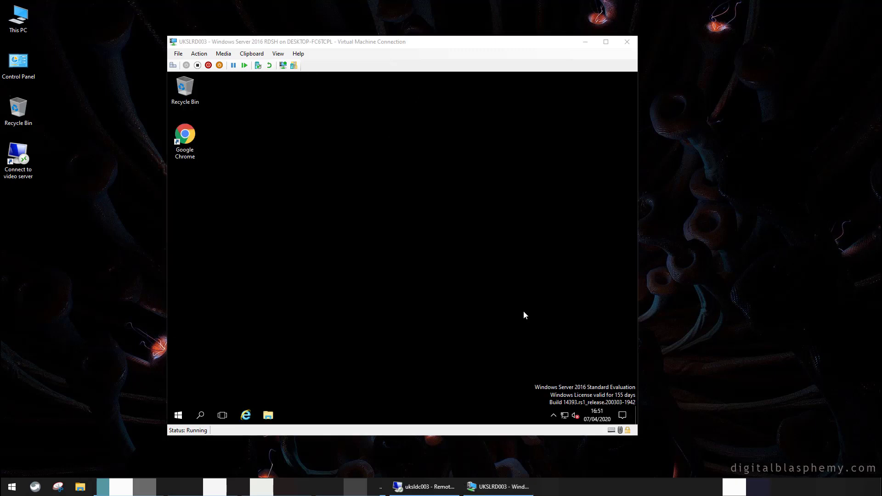
Try launching Command Prompt from Start and close it after it reports being disabled
click(179, 416)
click(179, 416)
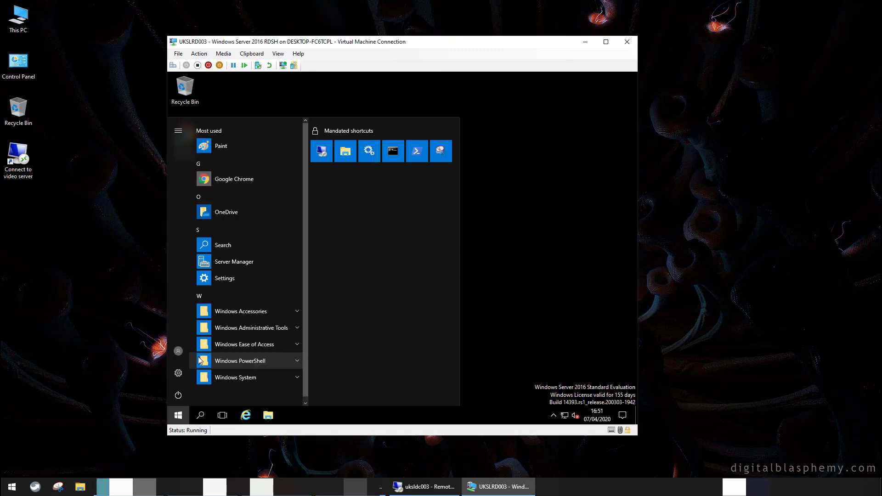
click(393, 151)
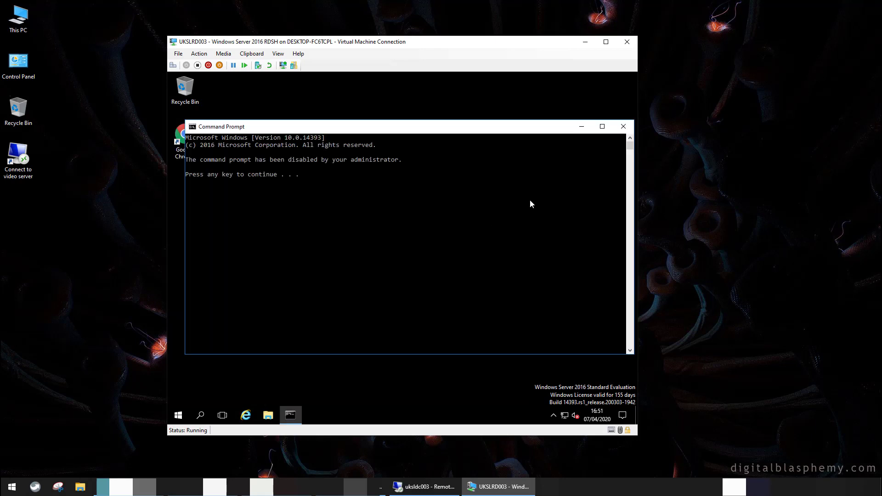
click(623, 126)
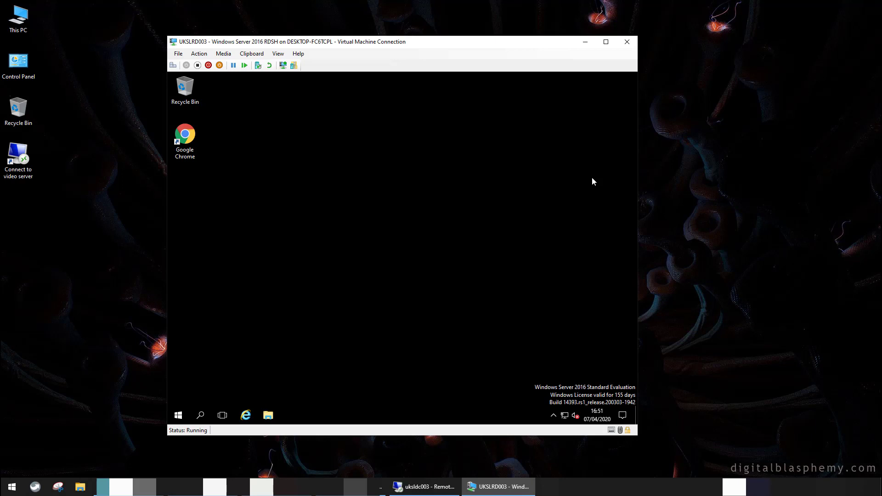
right_click(185, 413)
click(205, 368)
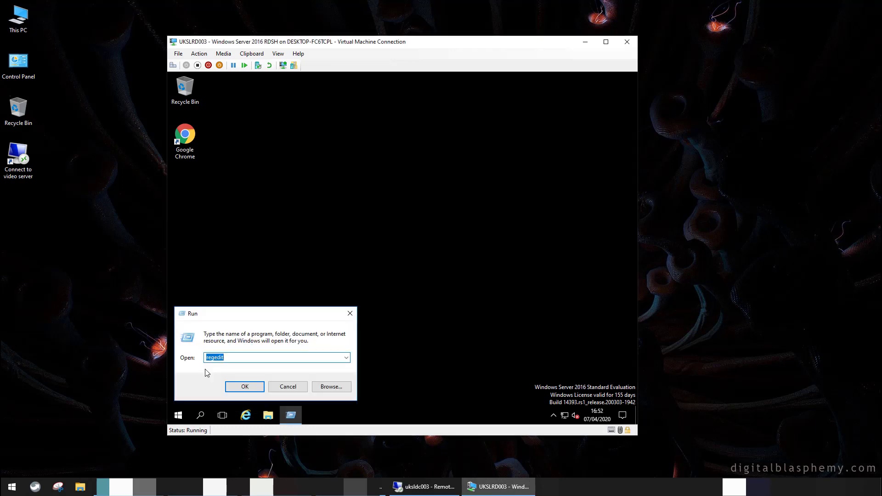
text(%localappdata%\)
key(Down)
key(Down)
key(Down)
key(Return)
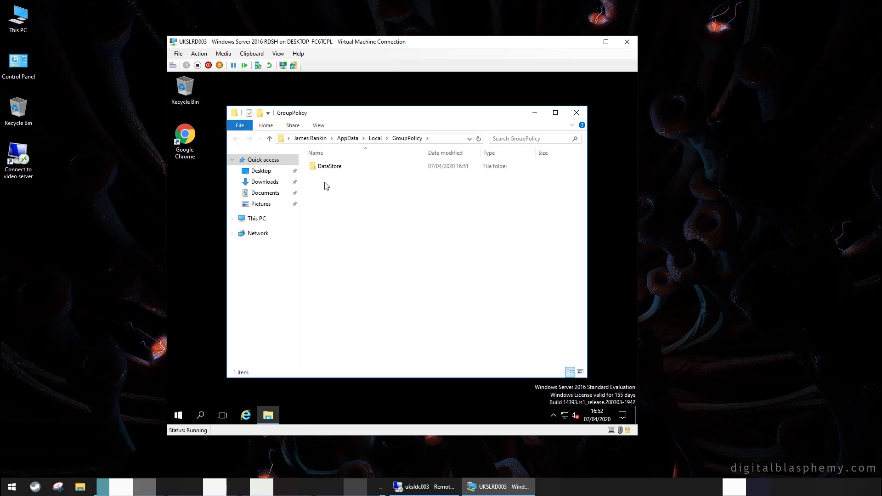
click(318, 166)
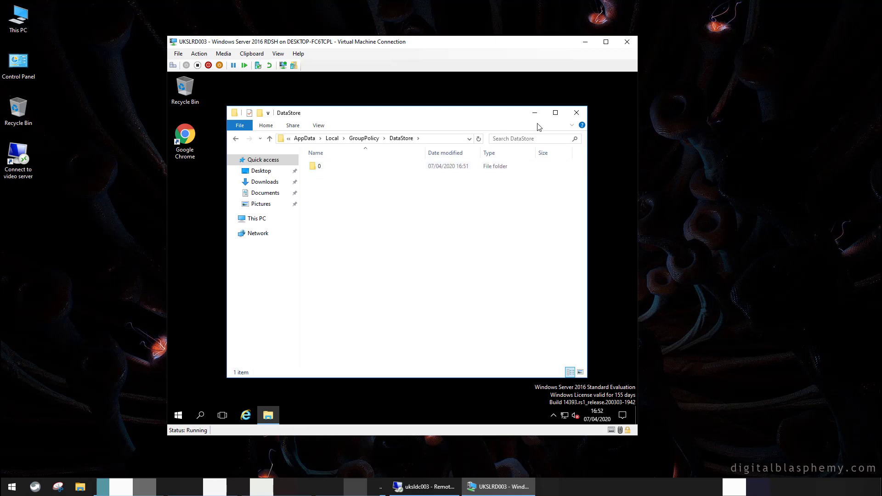
click(577, 112)
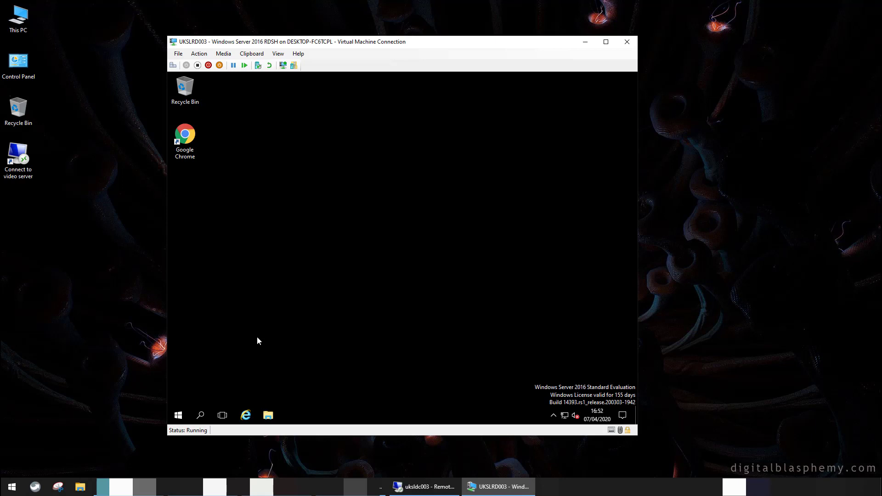
click(179, 416)
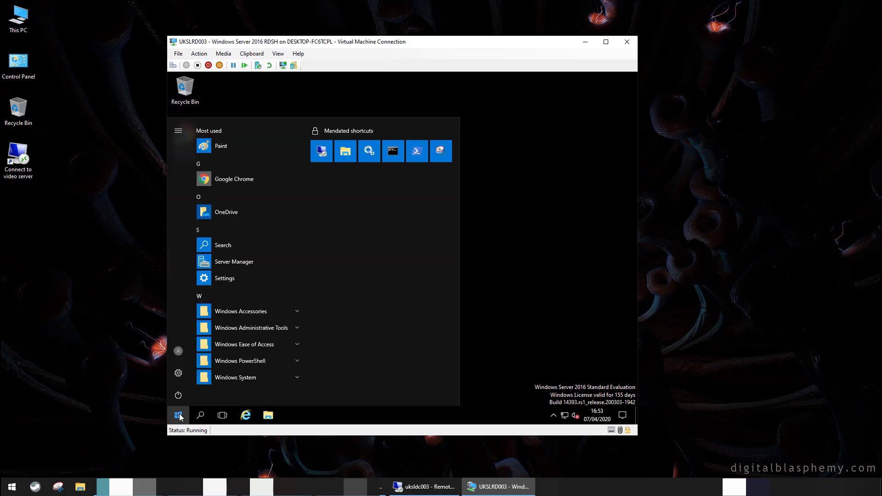
click(179, 416)
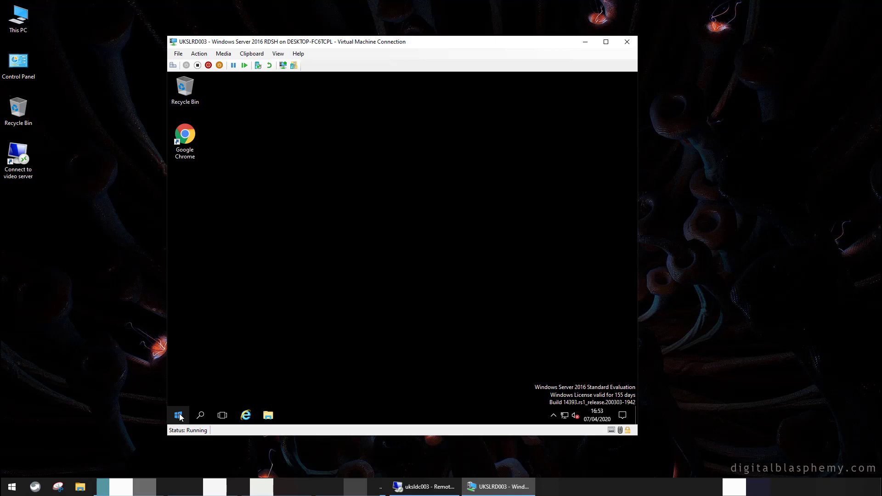
right_click(179, 416)
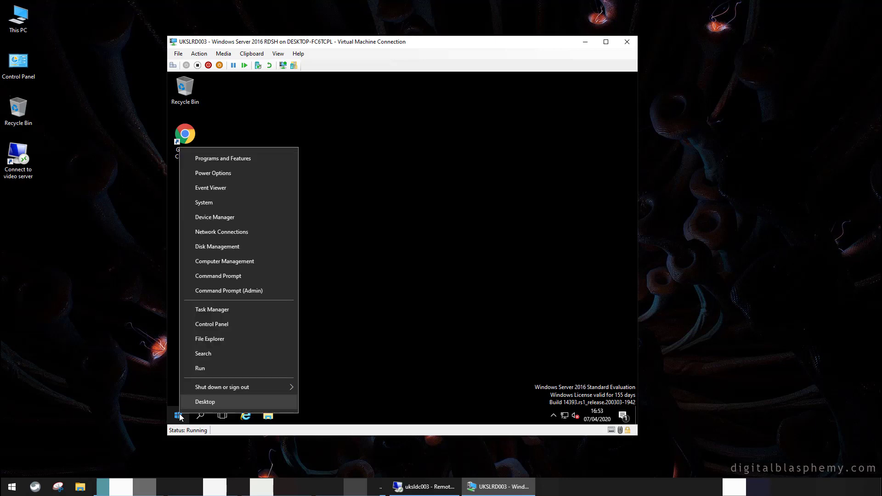
click(224, 280)
key(Return)
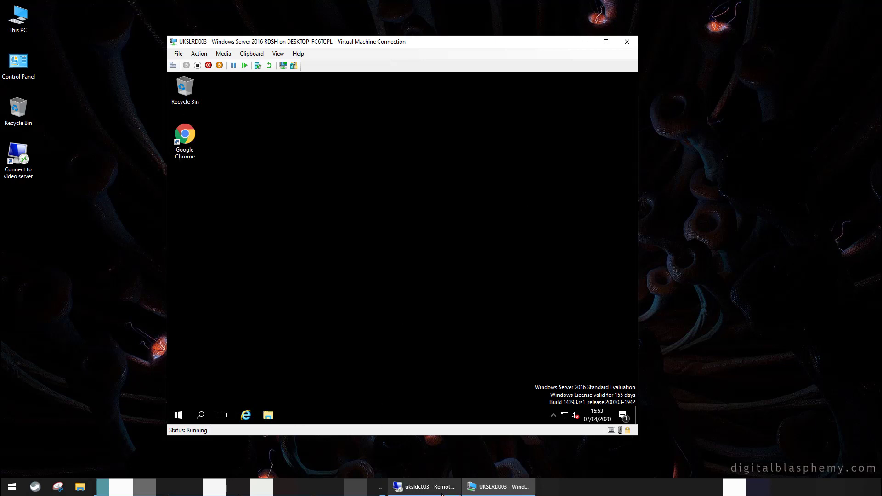
Request deletion of the user's profile folder in Profiles on uksldc003, then open the VM's Win+X menu
click(442, 493)
click(291, 278)
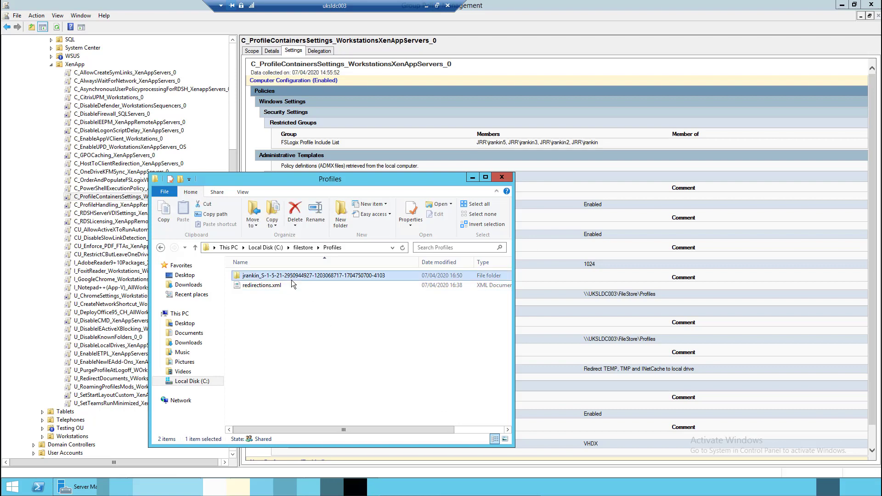
mouse_move(291, 280)
key(Delete)
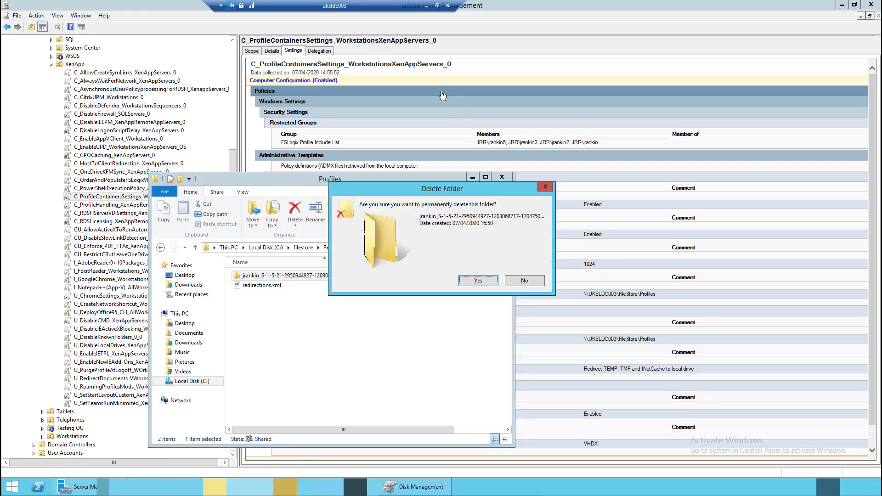
click(426, 6)
right_click(175, 416)
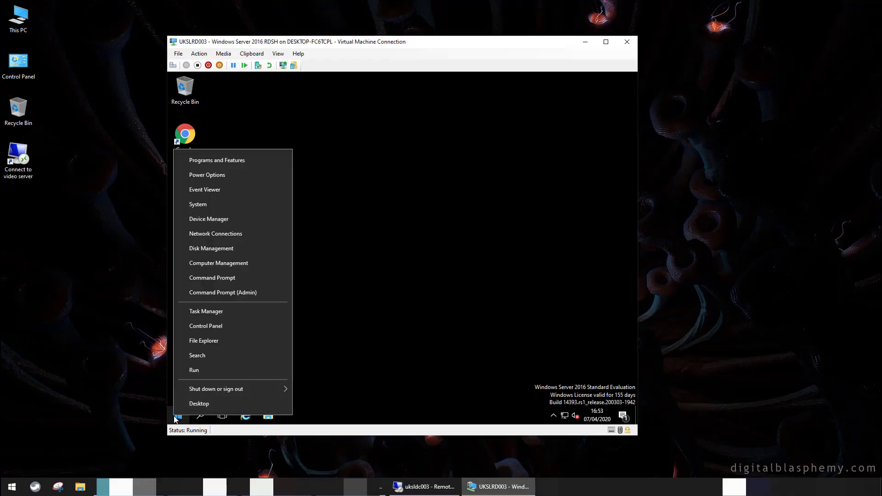
Sign the user out of the VM and confirm permanent deletion of the profile folder on uksldc003
mouse_move(208, 387)
click(319, 388)
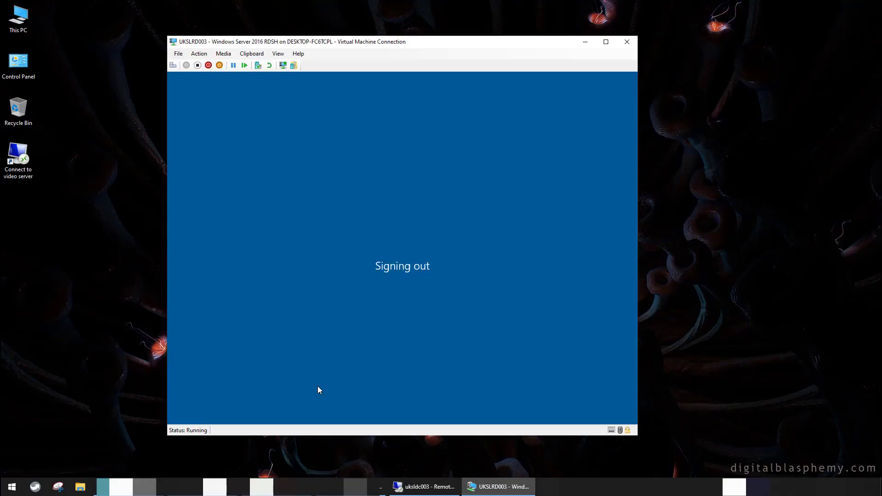
mouse_move(411, 487)
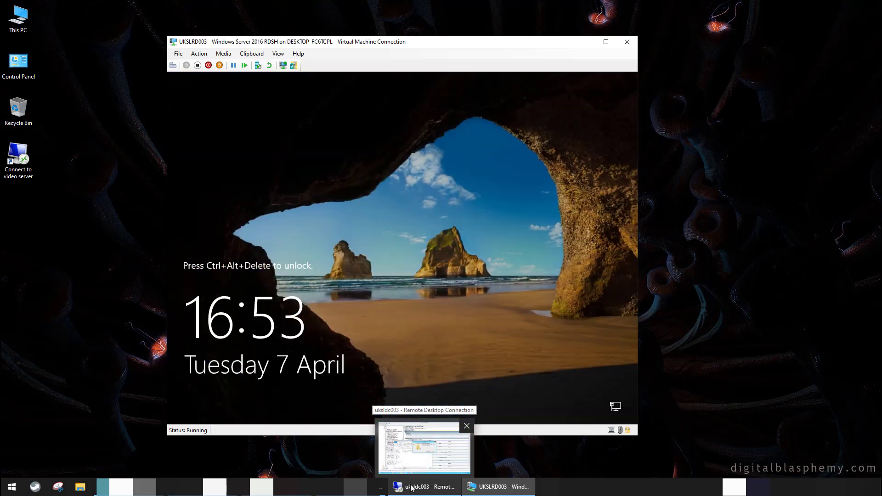
click(411, 487)
click(460, 281)
click(426, 6)
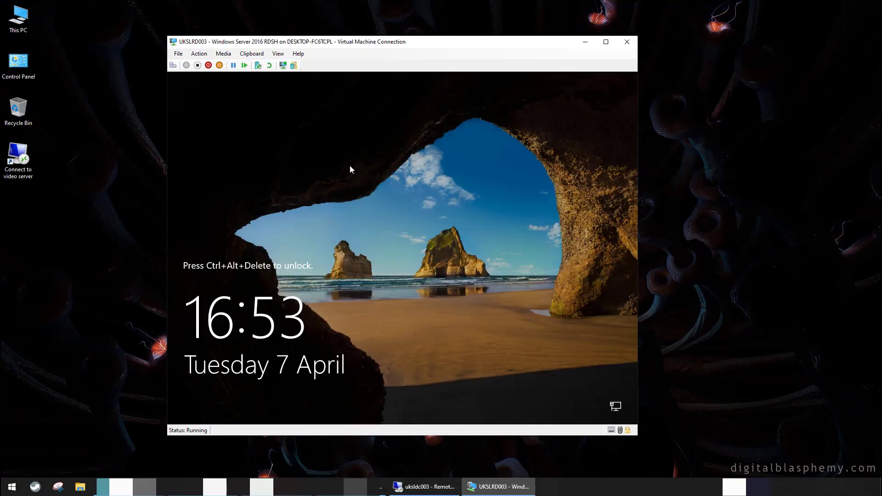
Sign back in to the VM with the user's account name and password
click(173, 64)
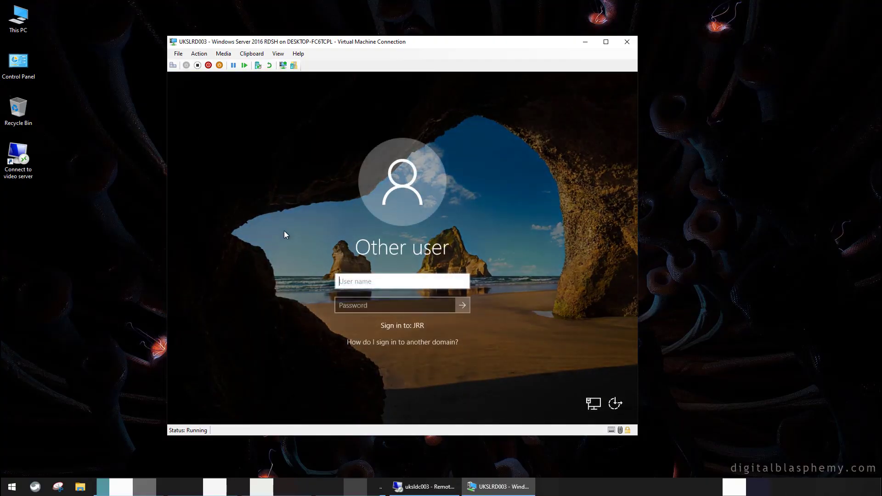
key(Tab)
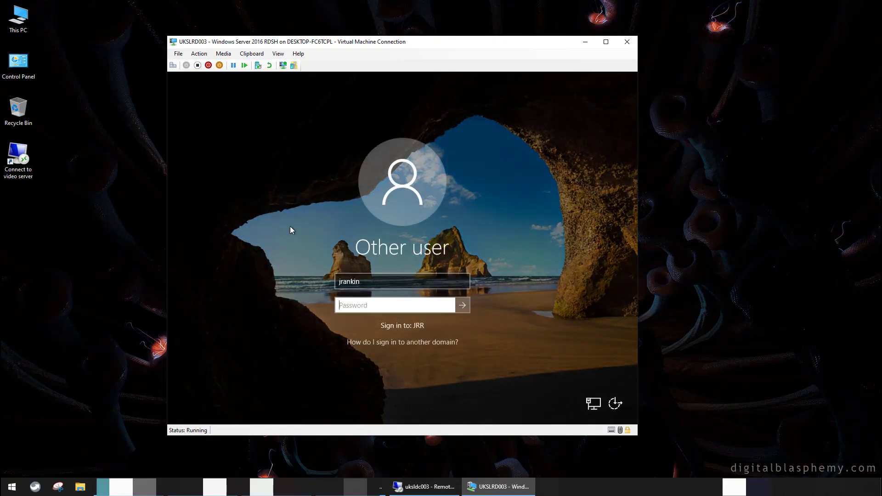
text(***********)
key(Return)
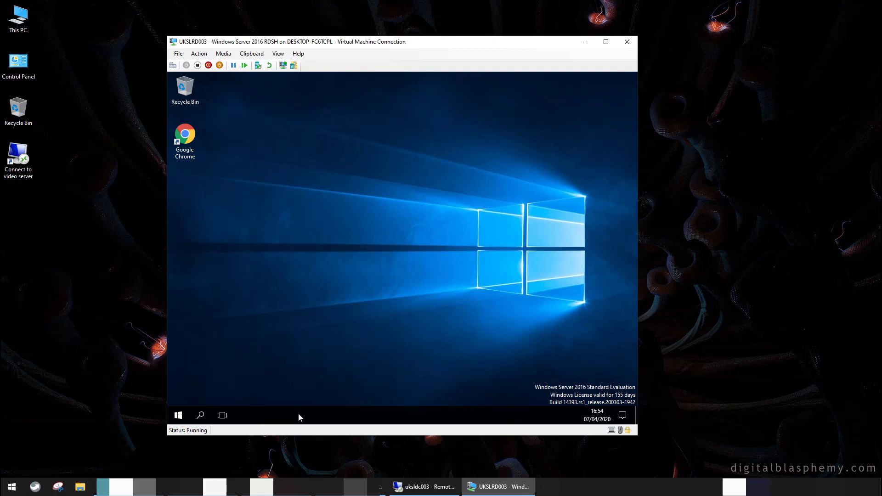
Launch Command Prompt from the Win+X menu, confirm it opens unblocked, then close it
click(178, 415)
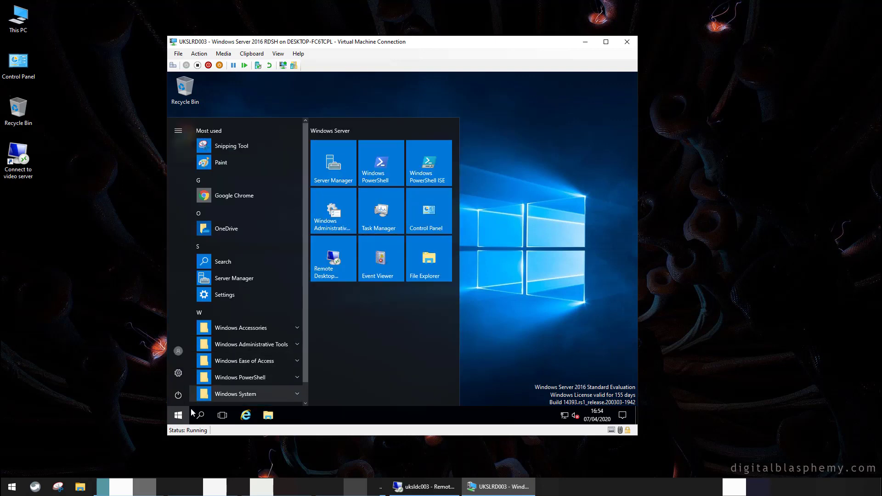
right_click(183, 414)
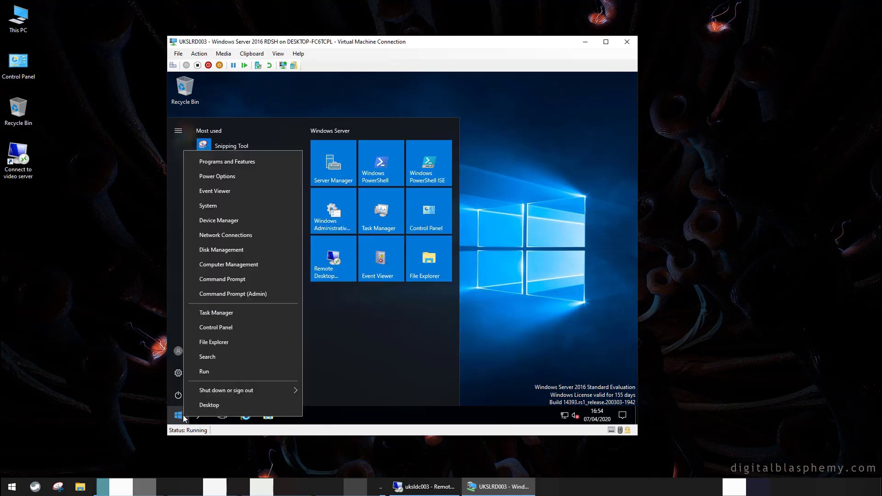
click(238, 279)
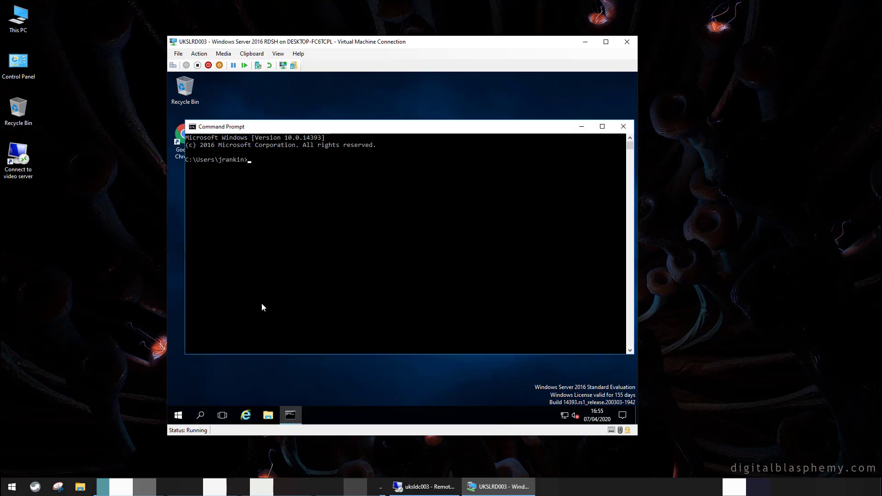
click(628, 131)
right_click(183, 415)
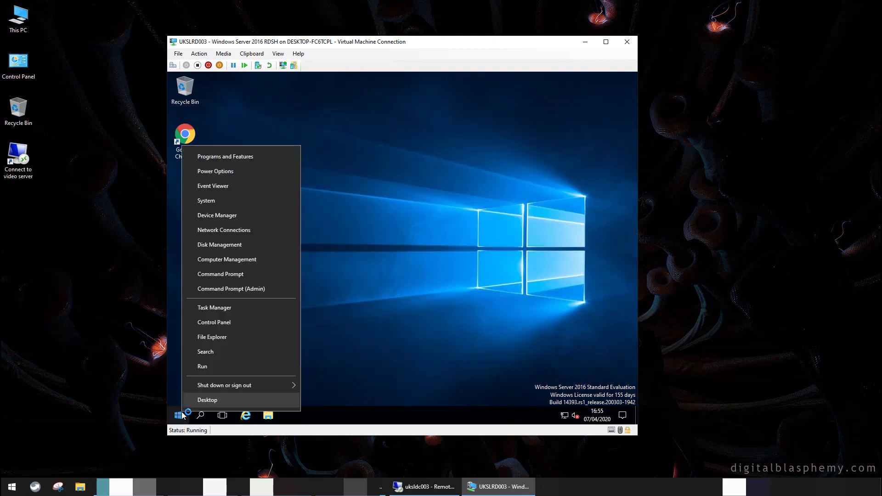
Sign the VM user out and permanently delete the profile folder again with Shift+Delete on uksldc003
mouse_move(248, 385)
click(349, 391)
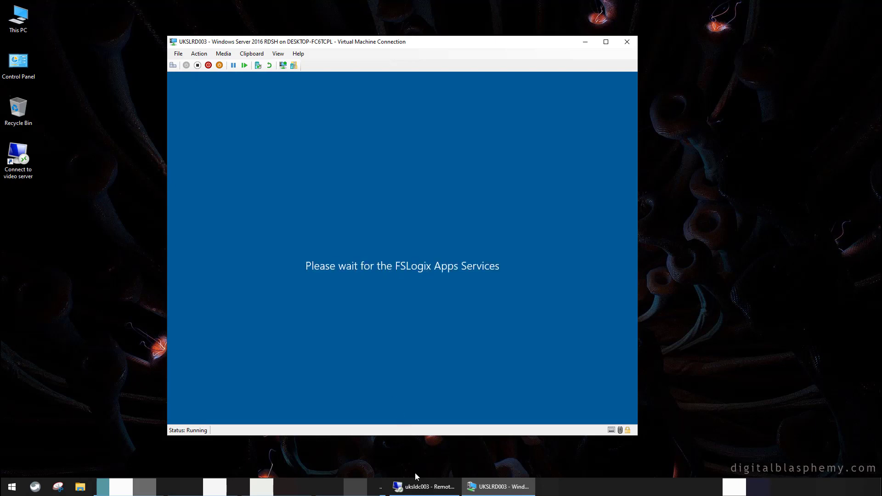
mouse_move(418, 490)
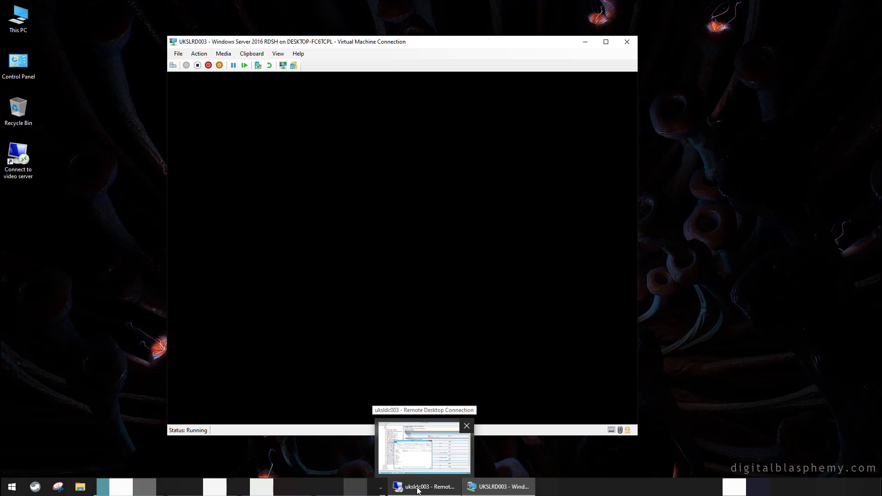
click(418, 486)
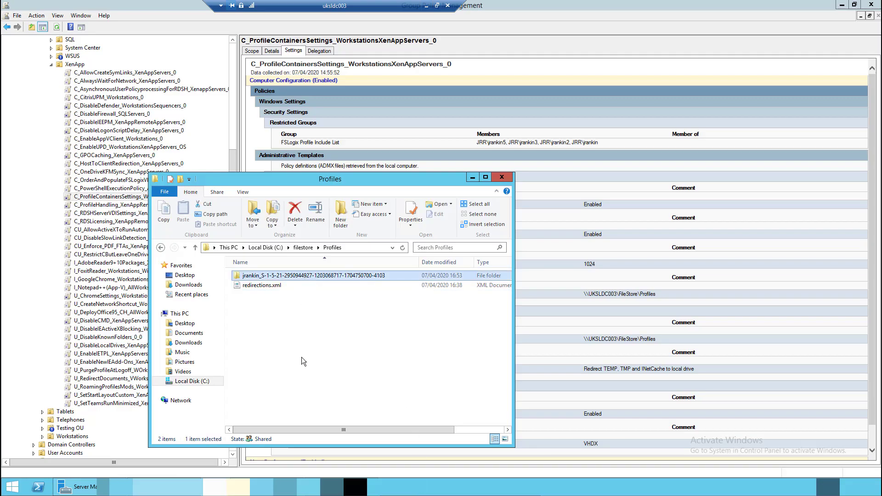
key(shift+Delete)
click(477, 281)
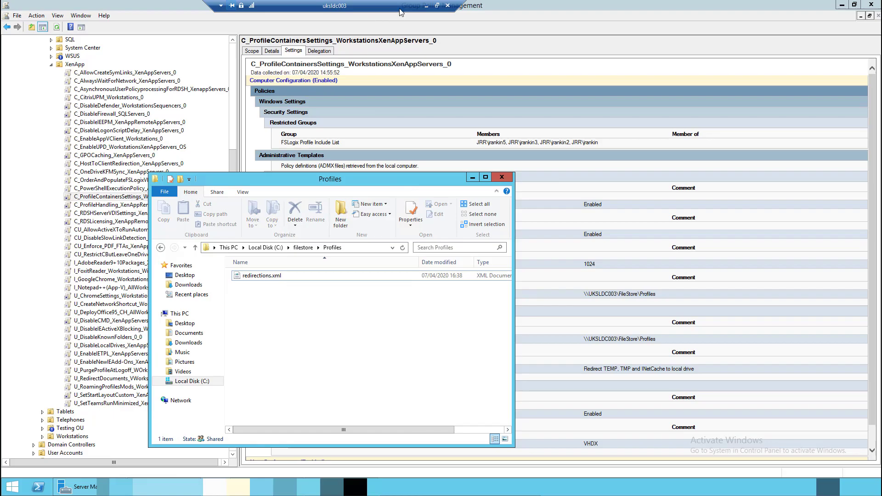
click(426, 5)
Sign in to the VM with the user's administrator account and its password
click(173, 65)
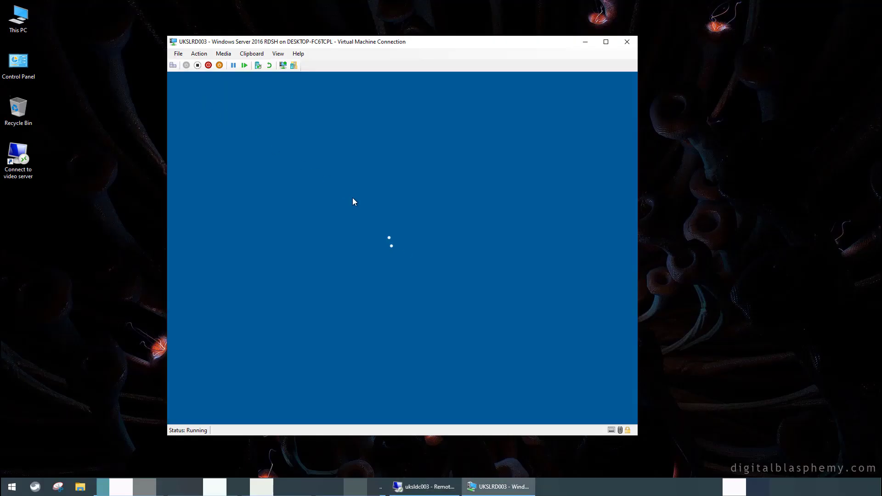
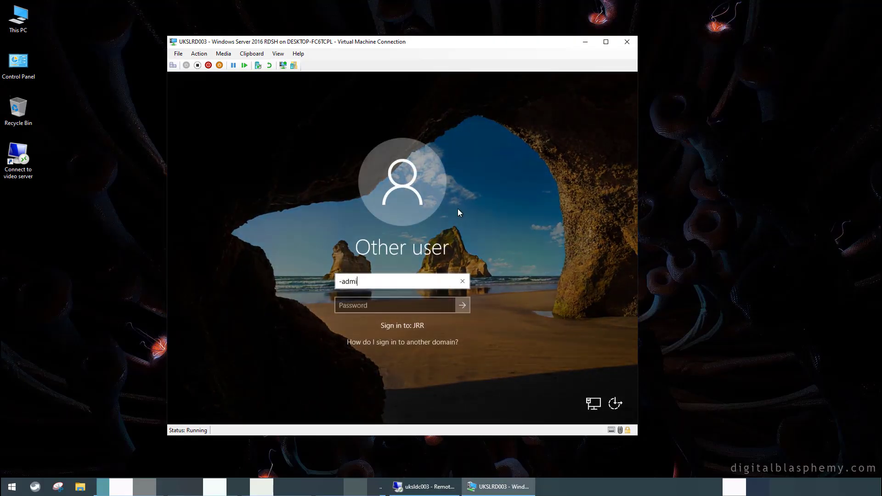
key(Tab)
text(••••••••••••••)
key(Return)
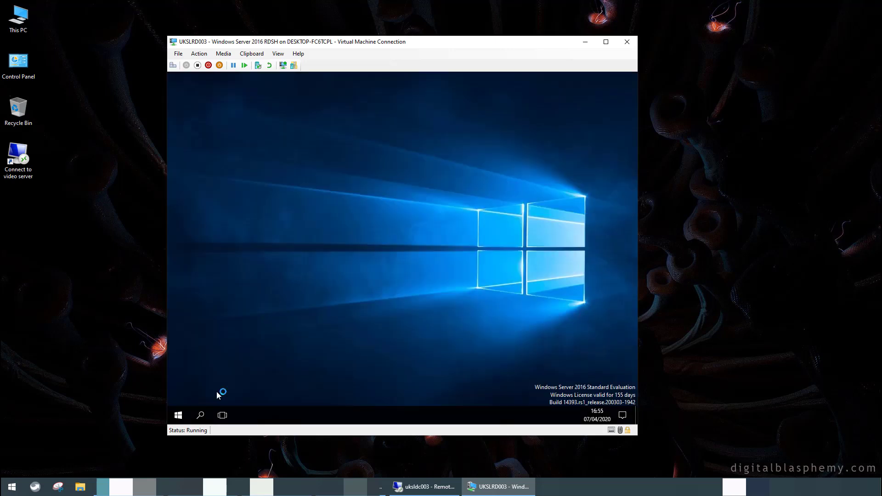
Launch Registry Editor via Win+X > Run with regedit and approve elevation
right_click(179, 419)
click(196, 367)
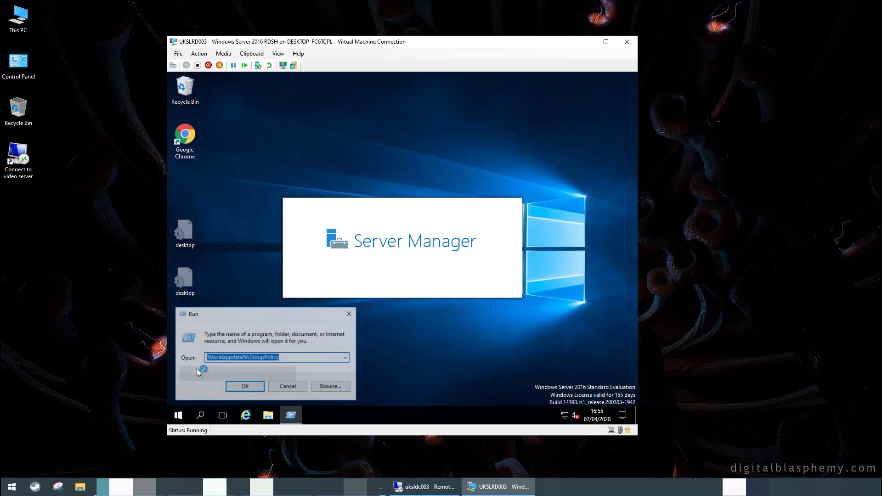
text(regedit)
key(Return)
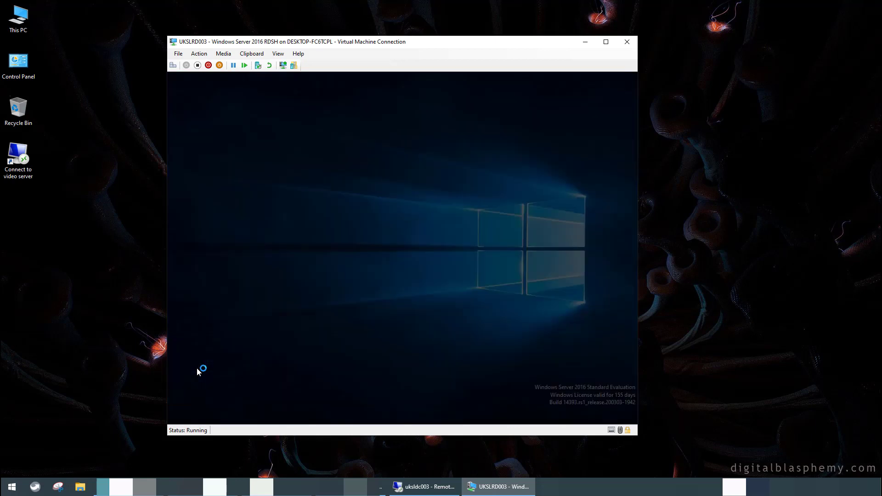
click(368, 301)
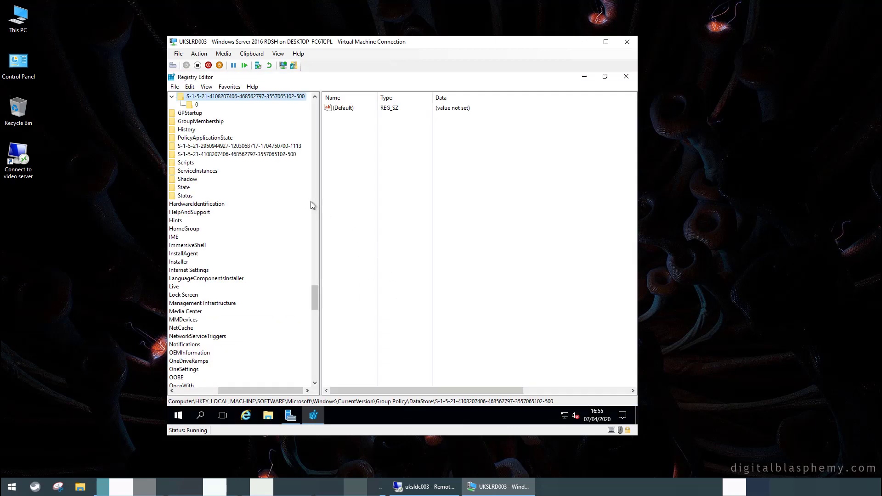
Delete the user's SID key and its subkey under Group Policy\DataStore, then close Registry Editor
drag(313, 305, 321, 278)
key(Up)
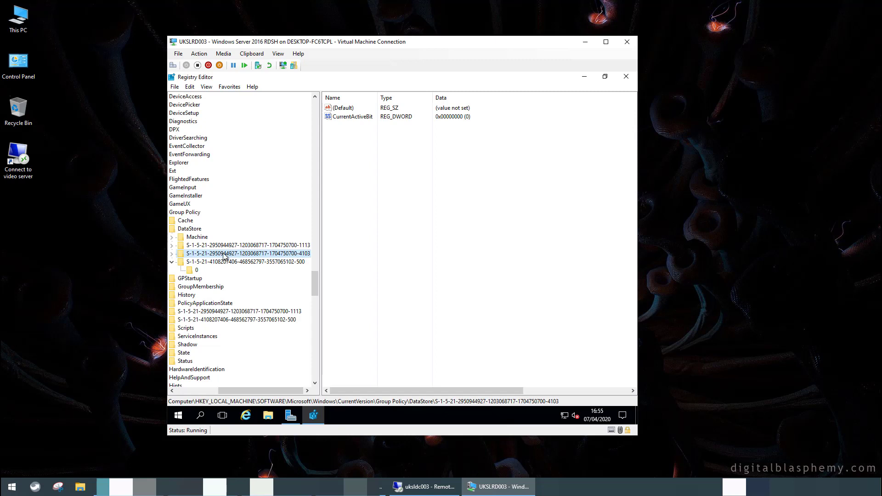
double_click(225, 254)
click(198, 263)
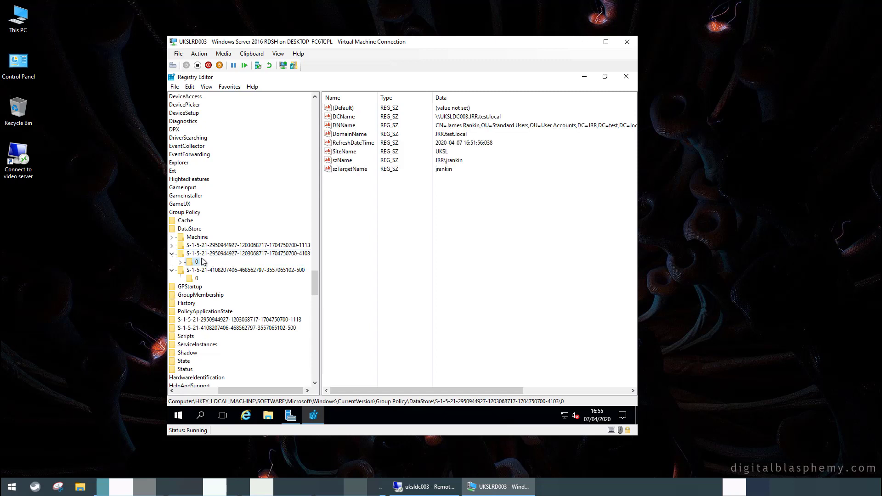
click(206, 256)
key(Delete)
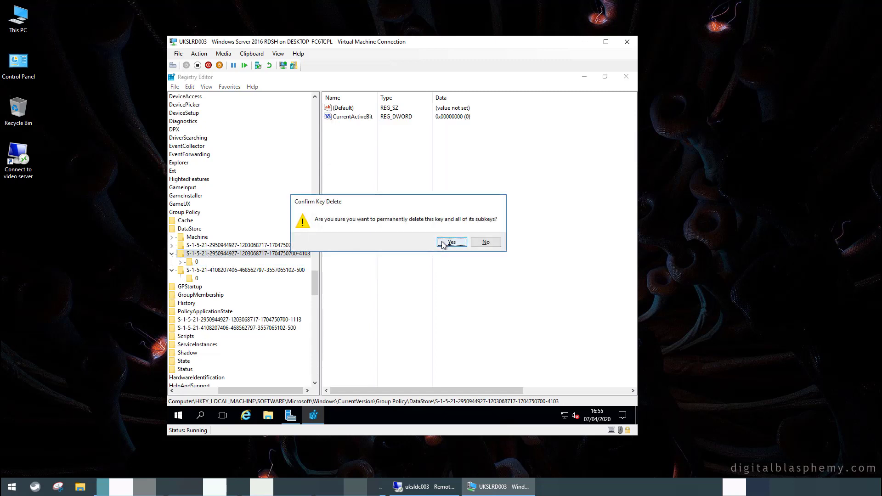
click(440, 242)
click(626, 76)
right_click(179, 415)
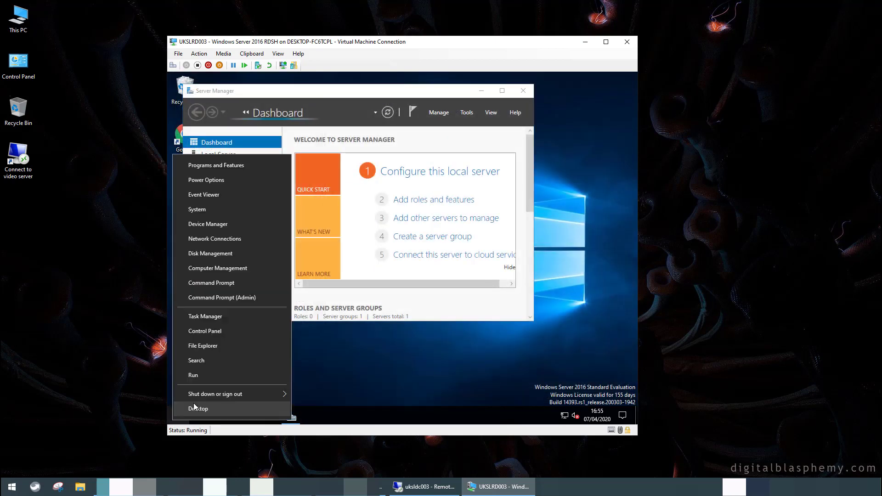
Sign the administrator out, then sign back in to the VM as the standard user with their password
mouse_move(276, 394)
click(334, 362)
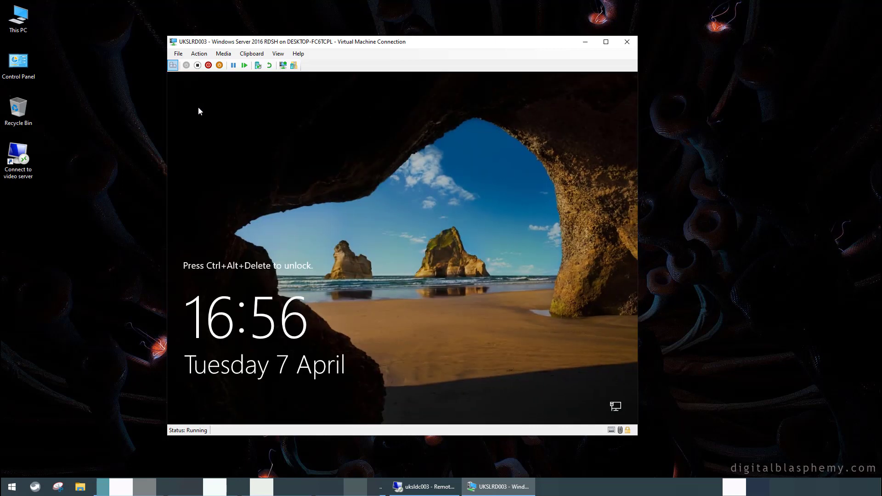
click(173, 67)
key(Tab)
text(password1!)
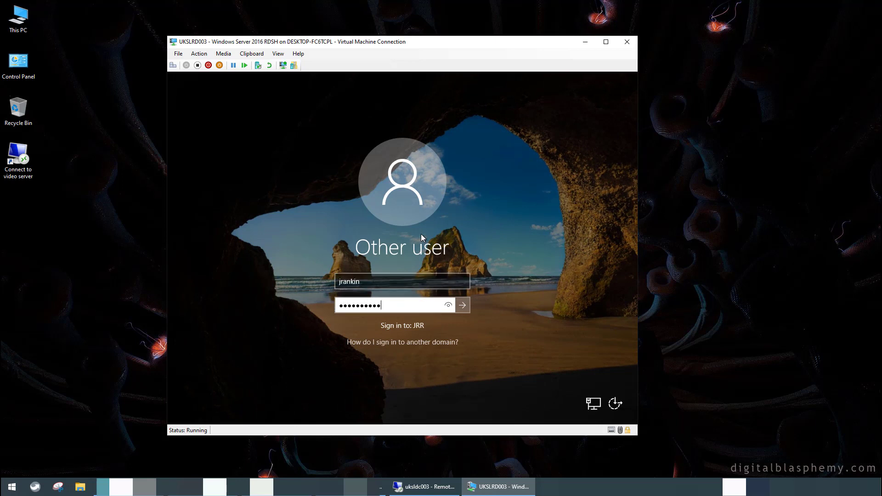
key(Return)
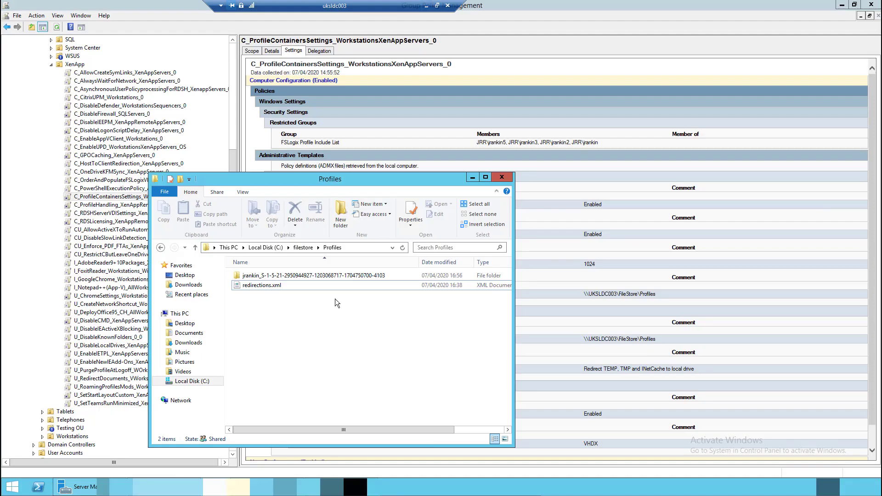
Try launching Command Prompt from Start, see it blocked by policy, and close it
click(426, 5)
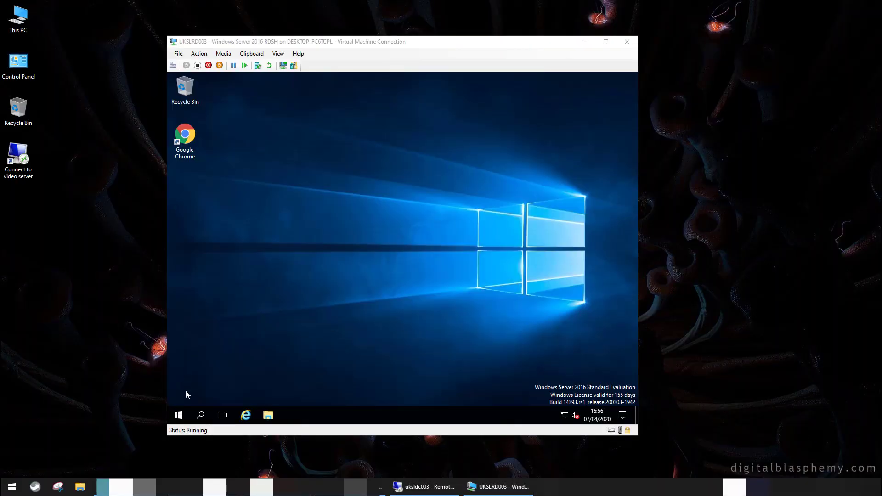
click(179, 416)
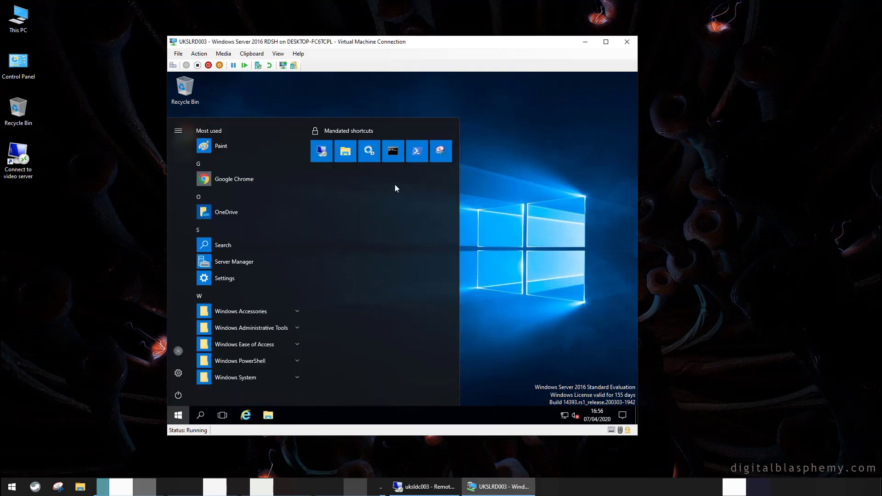
click(394, 154)
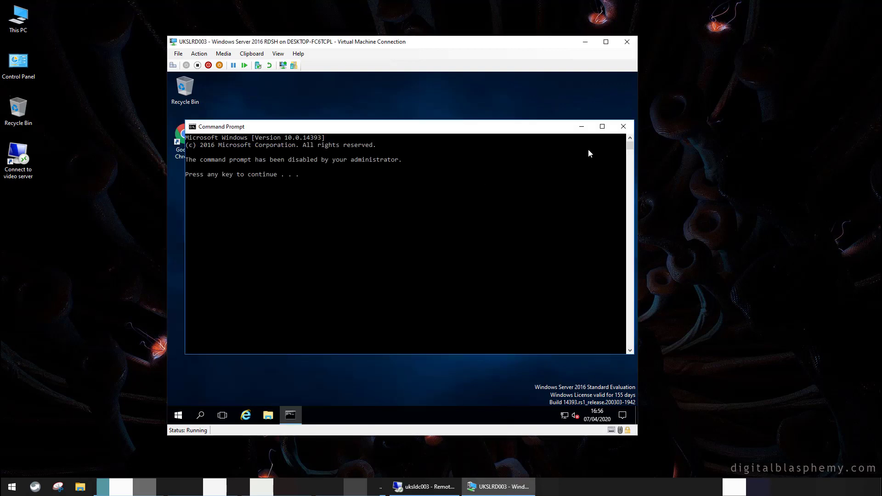
click(623, 127)
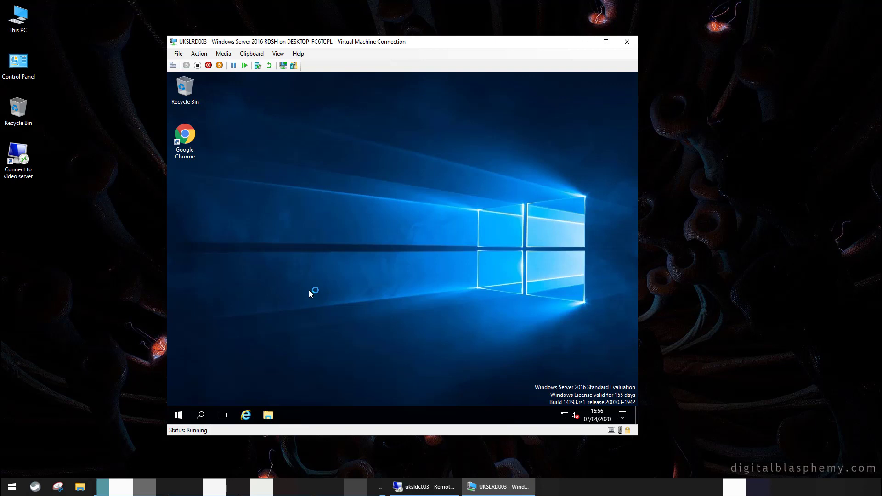
Sign out of the VM and bring the uksldc003 remote session forward
right_click(179, 416)
mouse_move(195, 390)
click(318, 394)
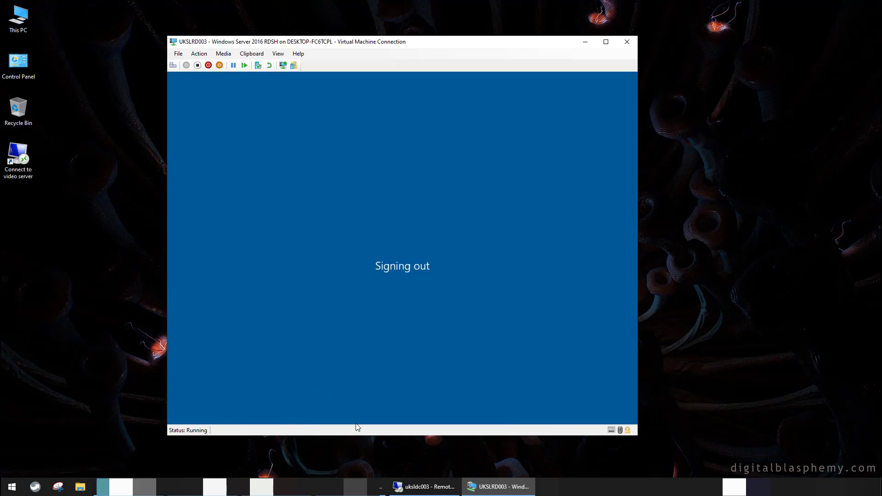
click(424, 487)
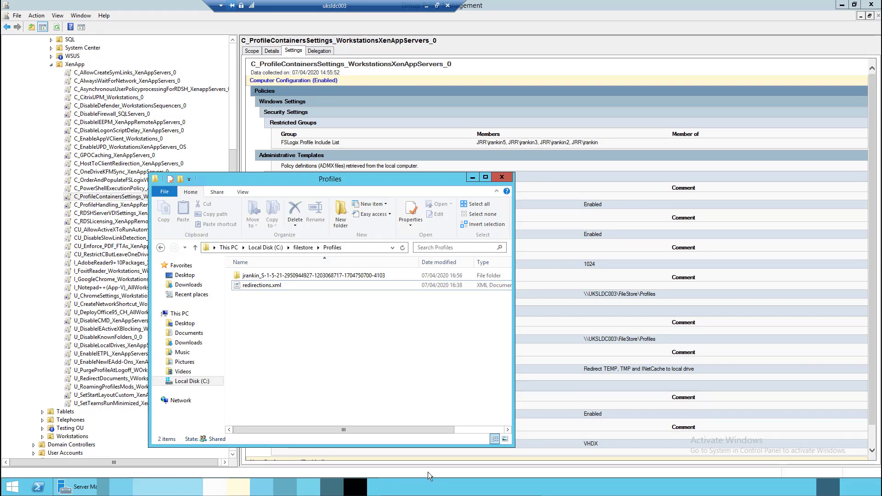
Open redirections.xml from Profiles in Notepad and maximise the window
click(382, 277)
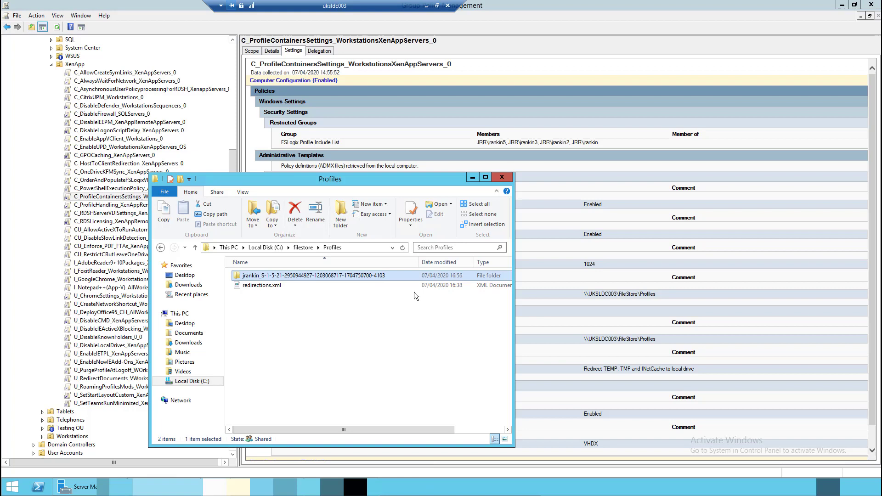
click(271, 286)
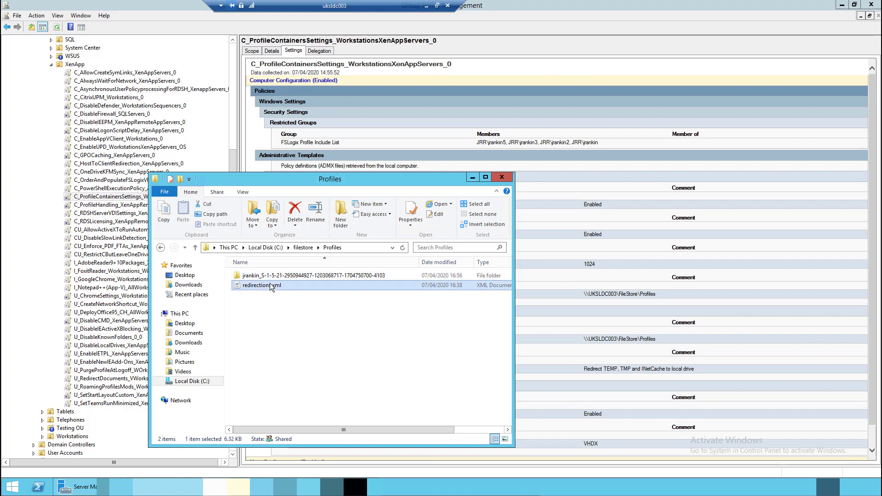
right_click(271, 286)
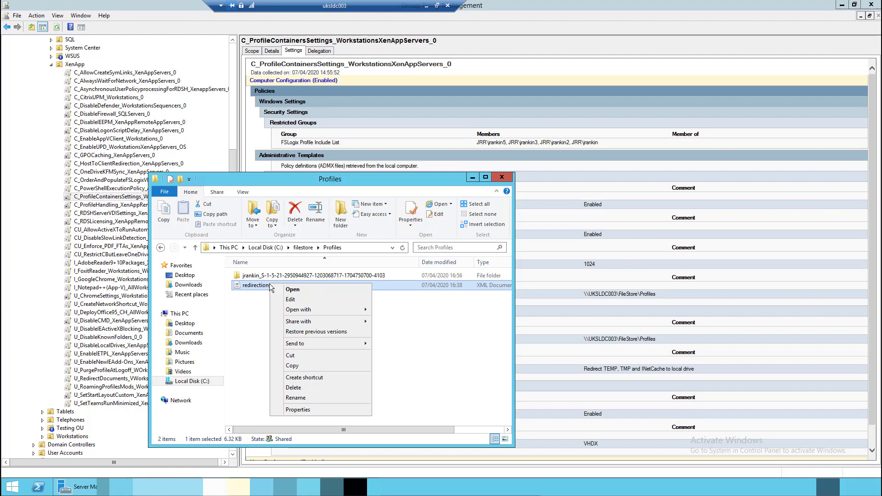
click(295, 299)
click(457, 55)
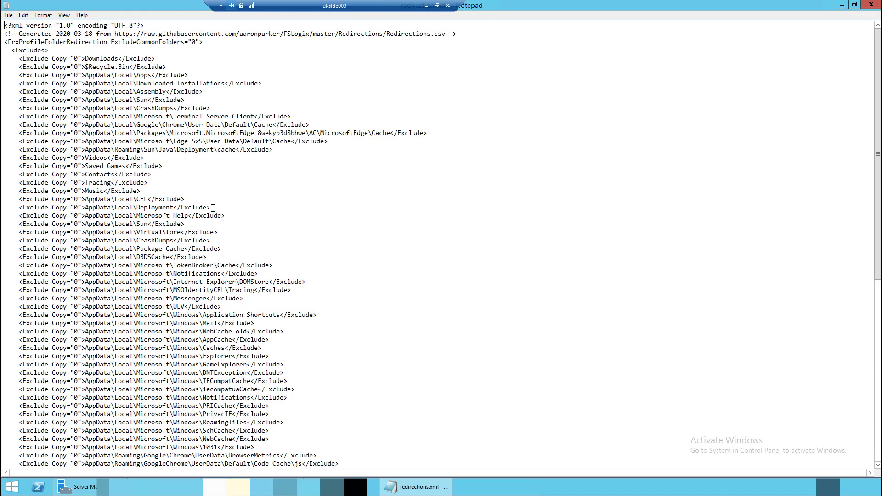
Duplicate the AppData\Local\Deployment Exclude line and change the copy to AppData\Local\GroupPolicy
drag(212, 207, 2, 210)
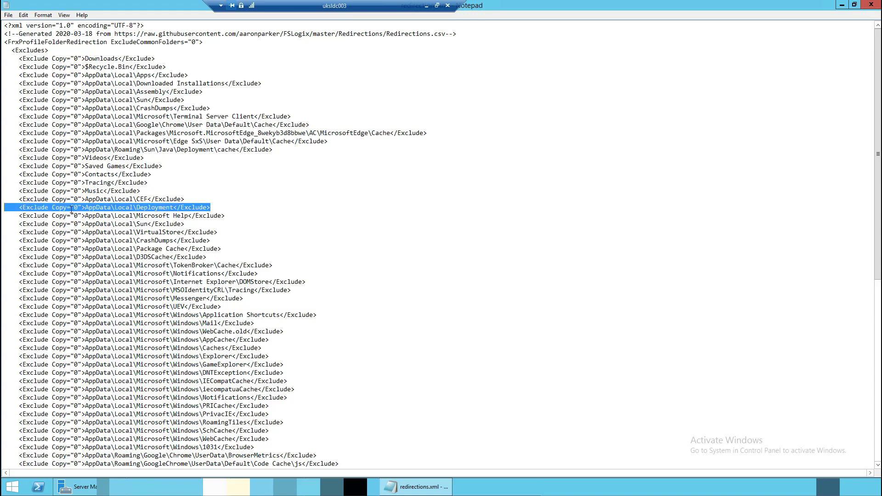
key(ctrl+c)
key(End)
key(Return)
key(ctrl+v)
drag(136, 215, 175, 216)
text(GroupO)
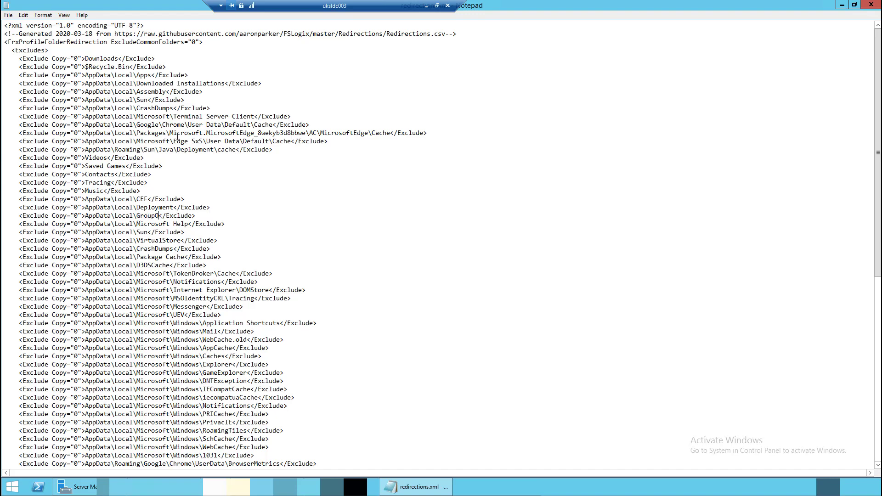
text(olicy)
drag(214, 215, 2, 218)
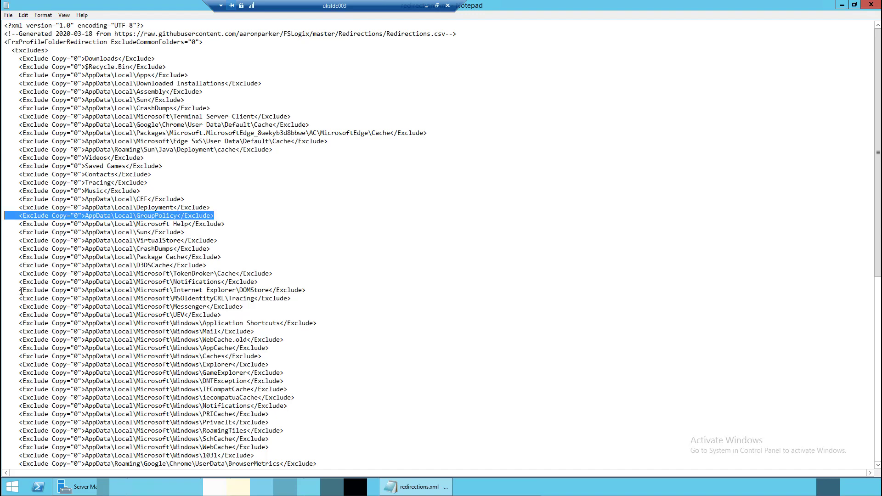
click(427, 6)
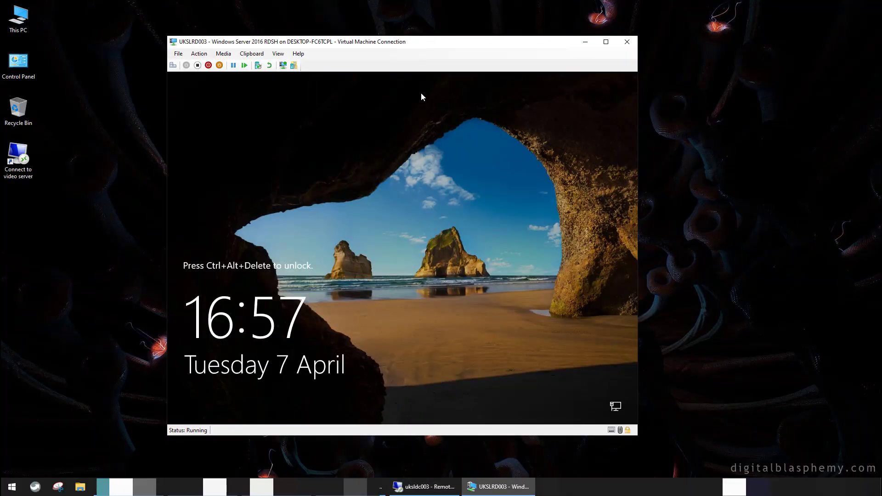